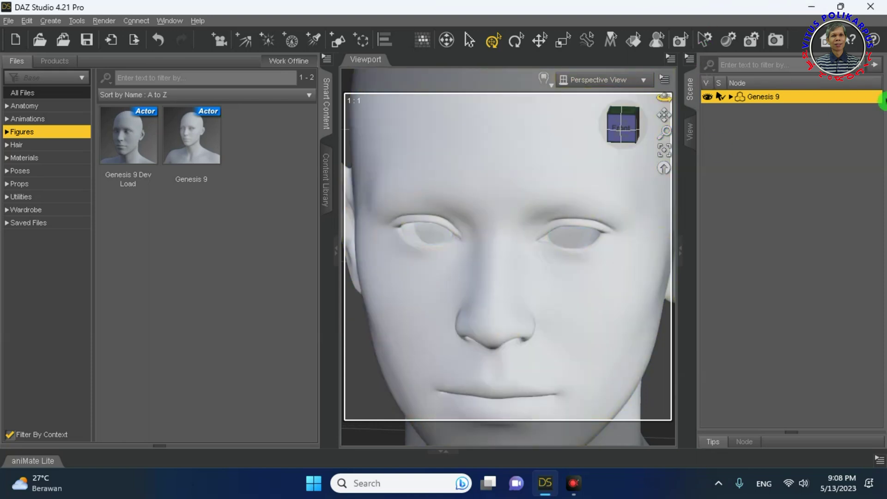
Select the Genesis 9 figure's head and add the Parameters pane to the pane group holding Smart Content and Content Library
{"action": "left_click", "coordinate": [498, 124]}
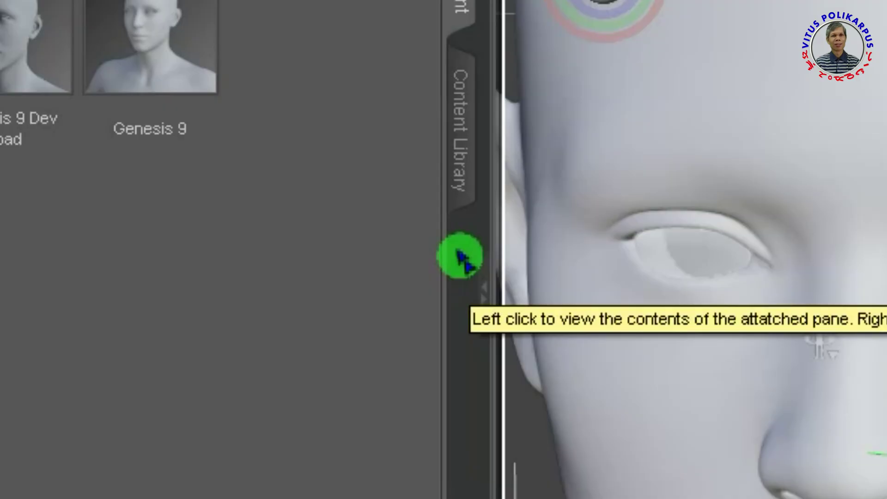
{"action": "right_click", "coordinate": [326, 237]}
{"action": "mouse_move", "coordinate": [334, 239]}
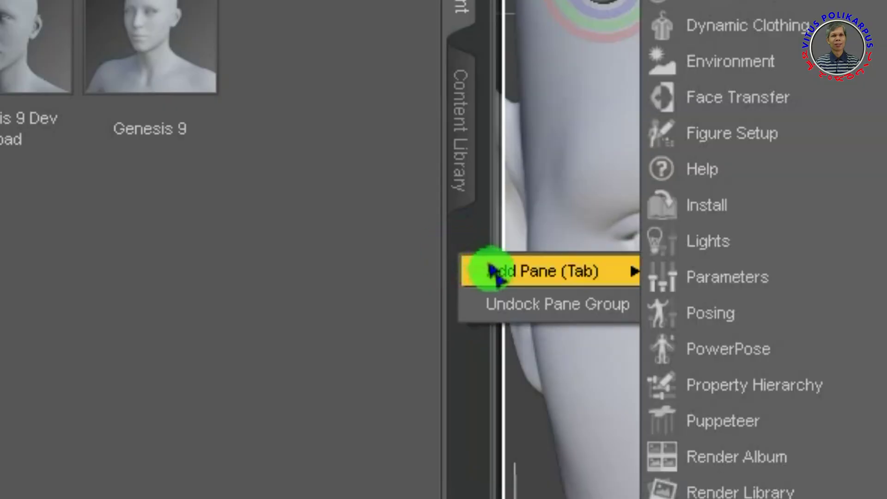
{"action": "left_click", "coordinate": [780, 280]}
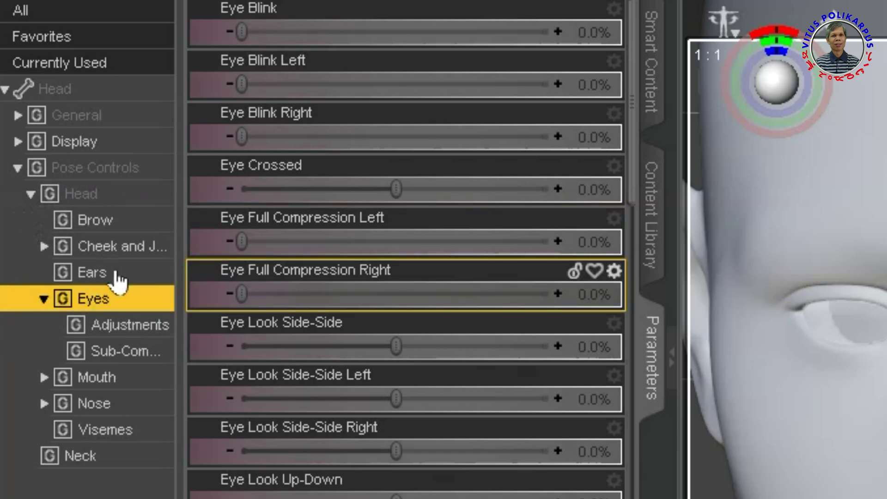
Display the head's Eyes pose controls in the Parameters pane, with the Eyes subgroups collapsed
{"action": "left_click", "coordinate": [30, 194]}
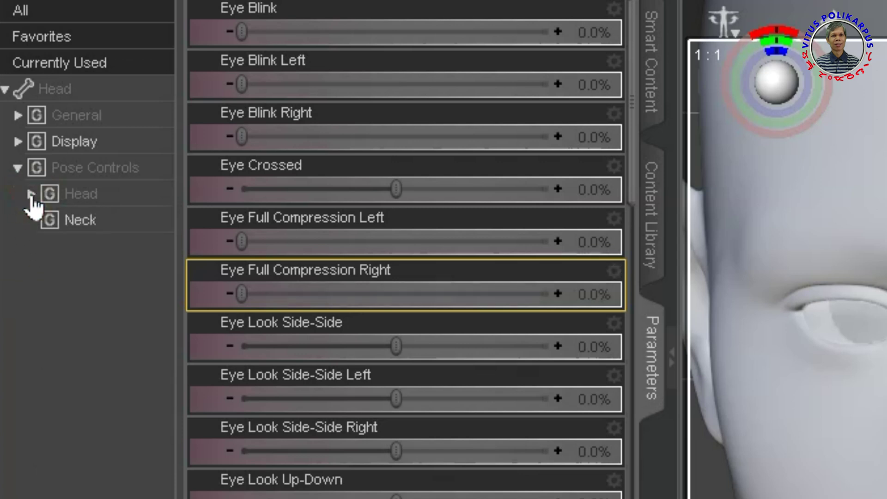
{"action": "left_click", "coordinate": [18, 168]}
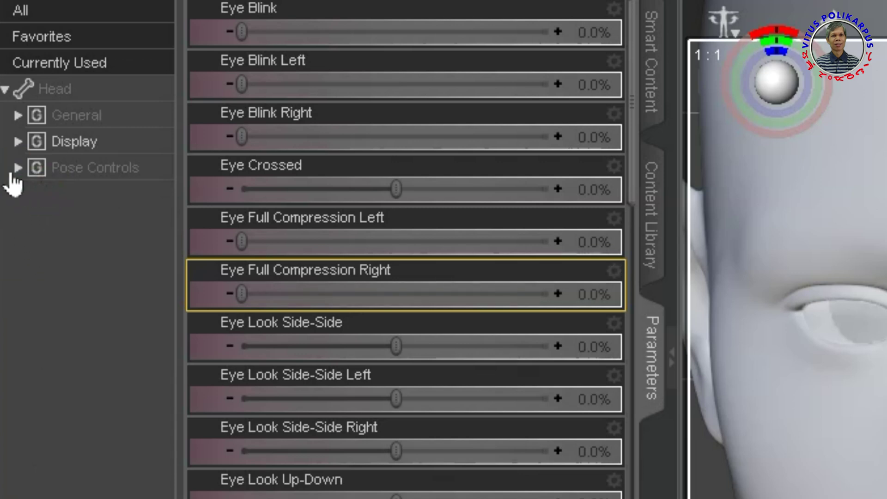
{"action": "left_click", "coordinate": [19, 168]}
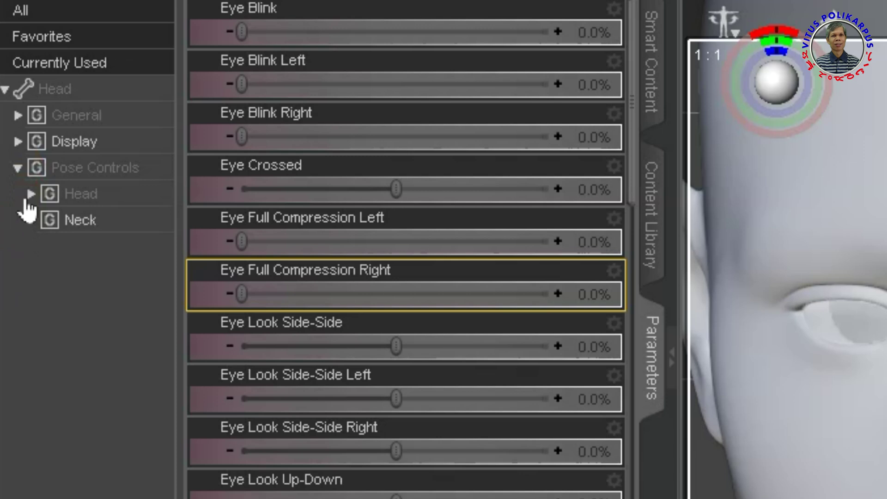
{"action": "left_click", "coordinate": [30, 194]}
{"action": "left_click", "coordinate": [31, 194]}
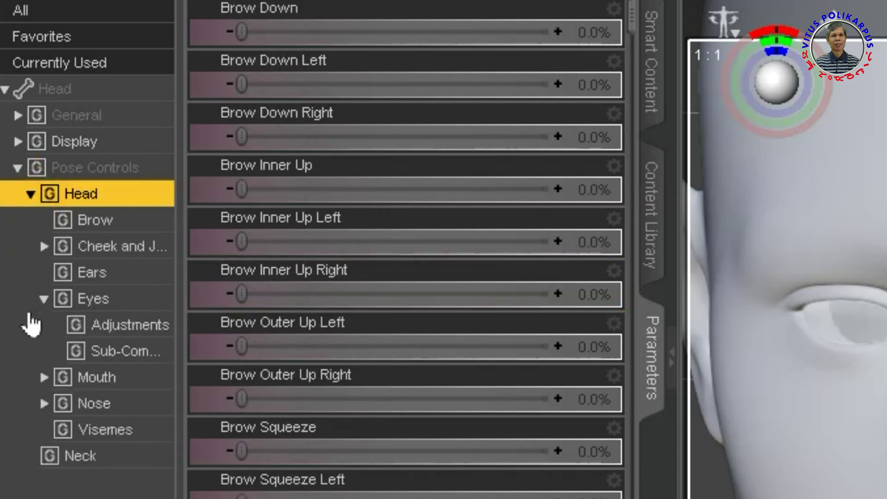
{"action": "left_click", "coordinate": [44, 300]}
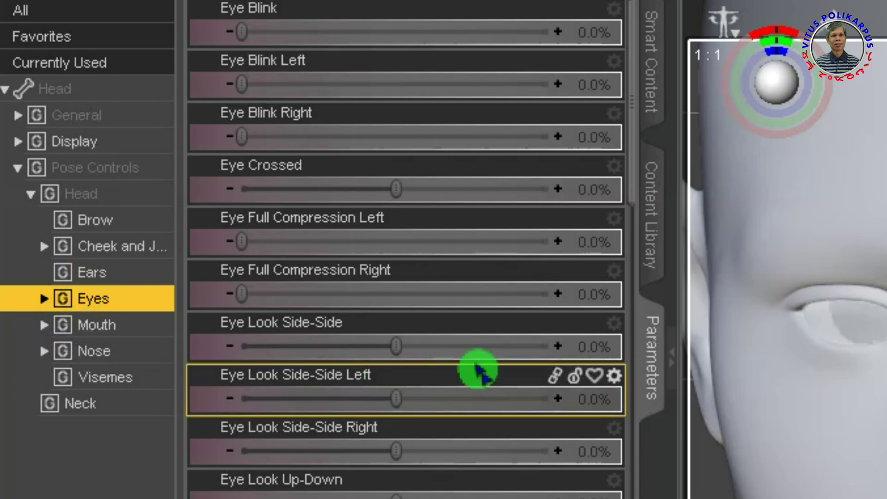
{"action": "scroll", "coordinate": [203, 406], "scroll_direction": "down", "scroll_amount": 1}
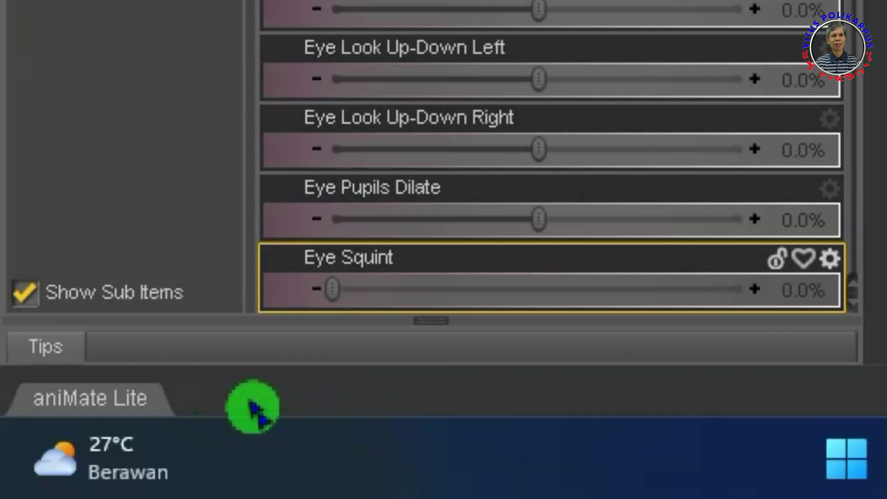
Add the Timeline pane to the pane group holding aniMate Lite
{"action": "right_click", "coordinate": [246, 408]}
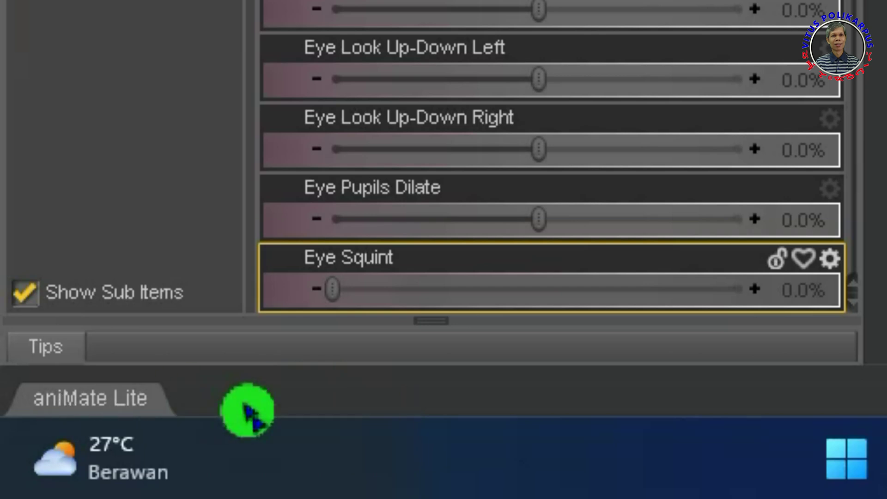
{"action": "mouse_move", "coordinate": [335, 431]}
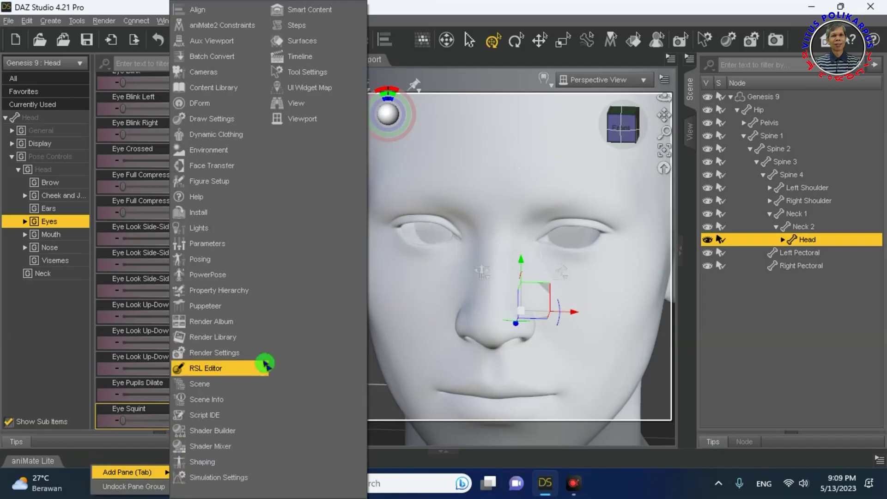
{"action": "left_click", "coordinate": [292, 58]}
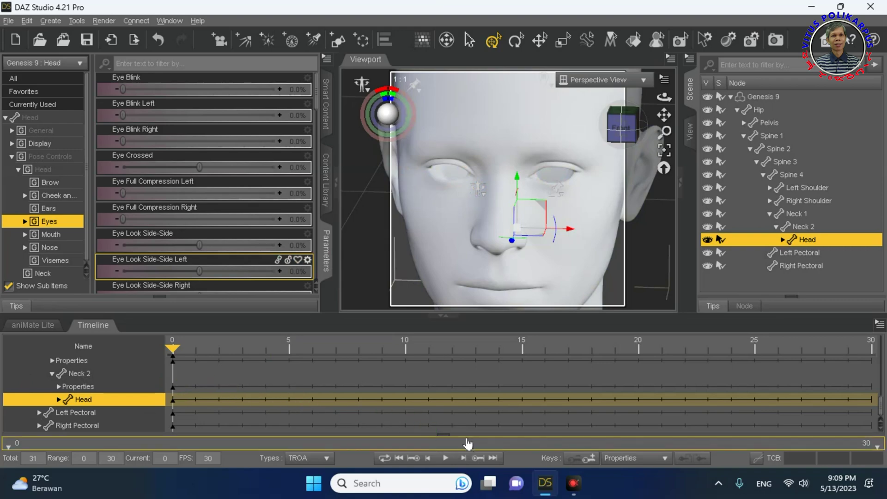
{"action": "left_click", "coordinate": [444, 436]}
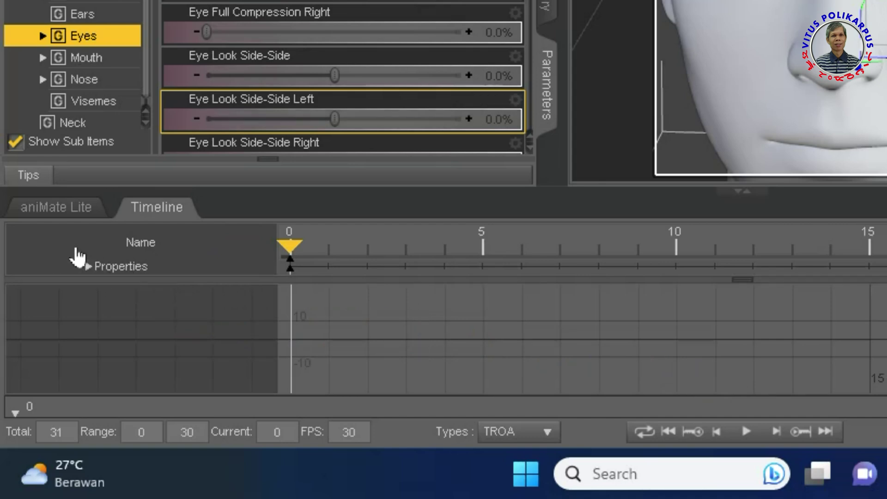
{"action": "left_click", "coordinate": [109, 283]}
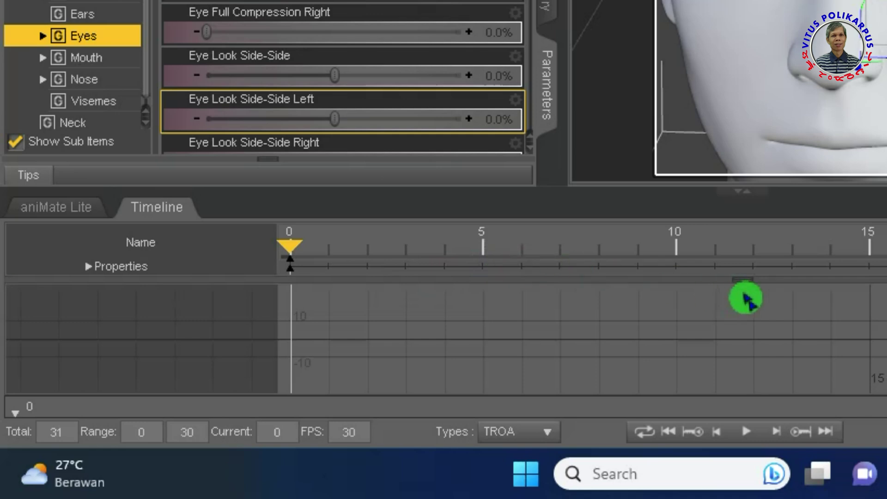
{"action": "left_click", "coordinate": [746, 279]}
{"action": "left_click", "coordinate": [742, 282]}
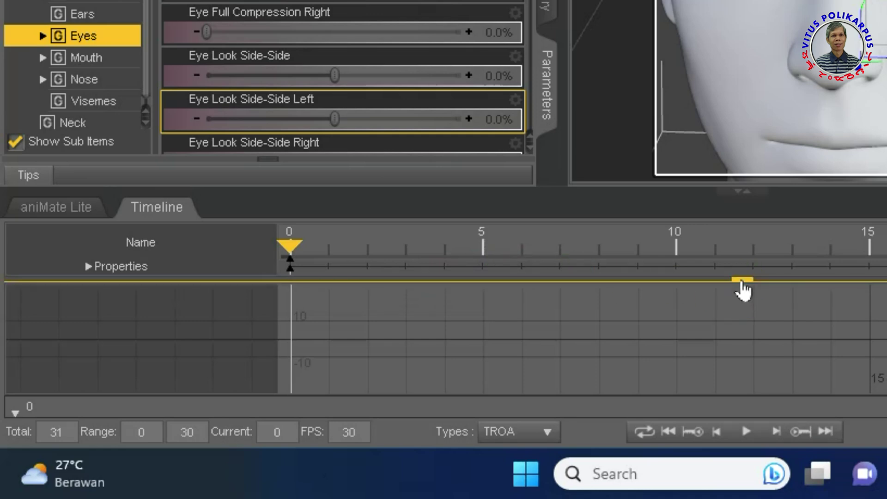
{"action": "left_click", "coordinate": [742, 280]}
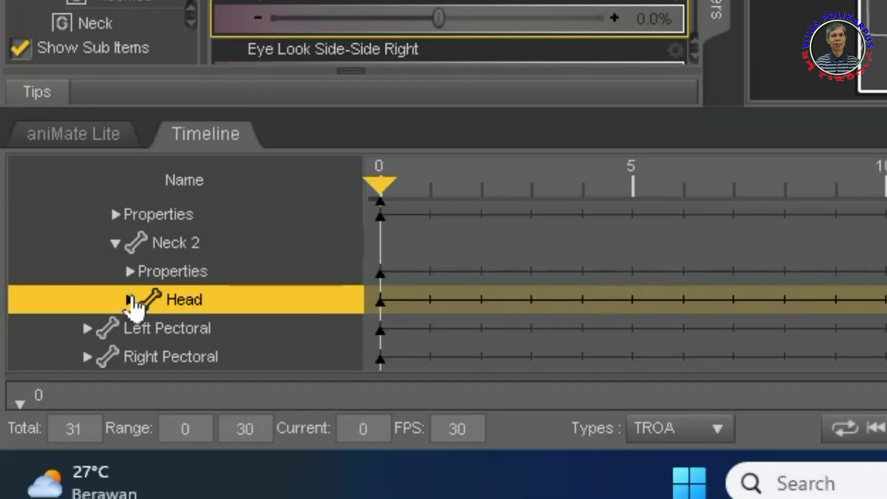
Expand the Head bone's pose controls down to Eyes in the Timeline and select the Eye Blink property
{"action": "left_click", "coordinate": [131, 300]}
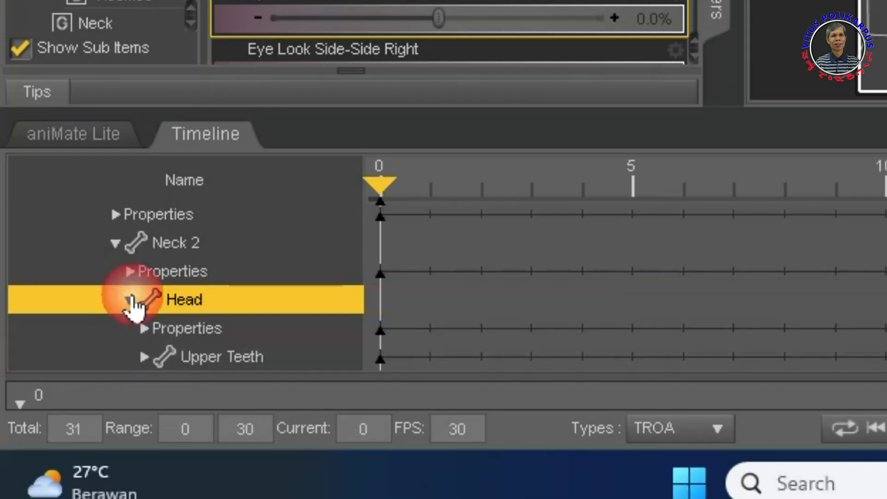
{"action": "left_click", "coordinate": [143, 329]}
{"action": "scroll", "coordinate": [222, 271], "scroll_direction": "down", "scroll_amount": 3}
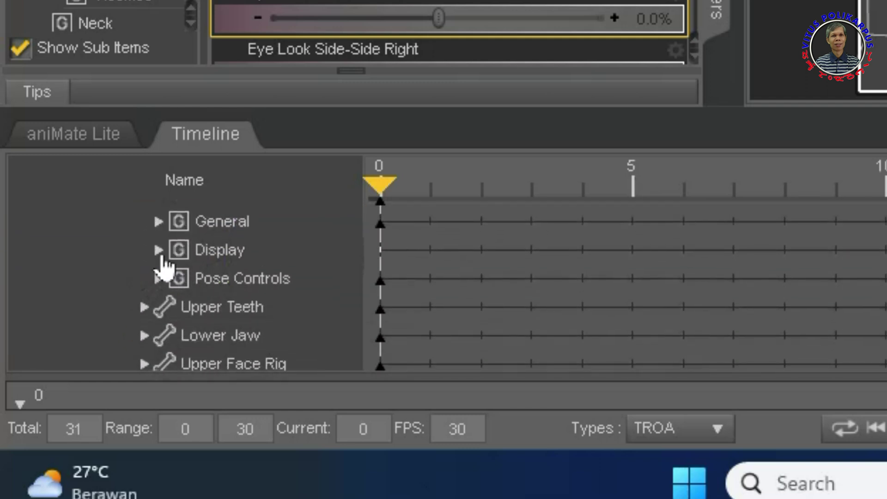
{"action": "left_click", "coordinate": [159, 278]}
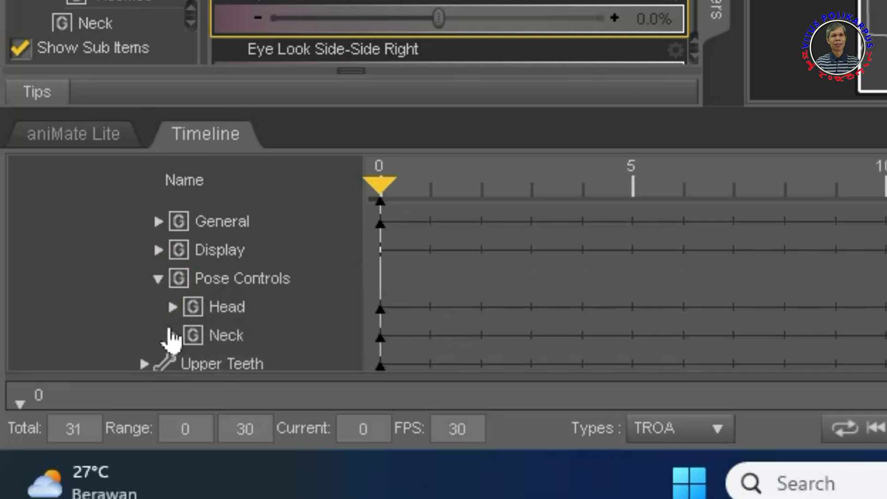
{"action": "left_click", "coordinate": [172, 307]}
{"action": "scroll", "coordinate": [214, 283], "scroll_direction": "down", "scroll_amount": 3}
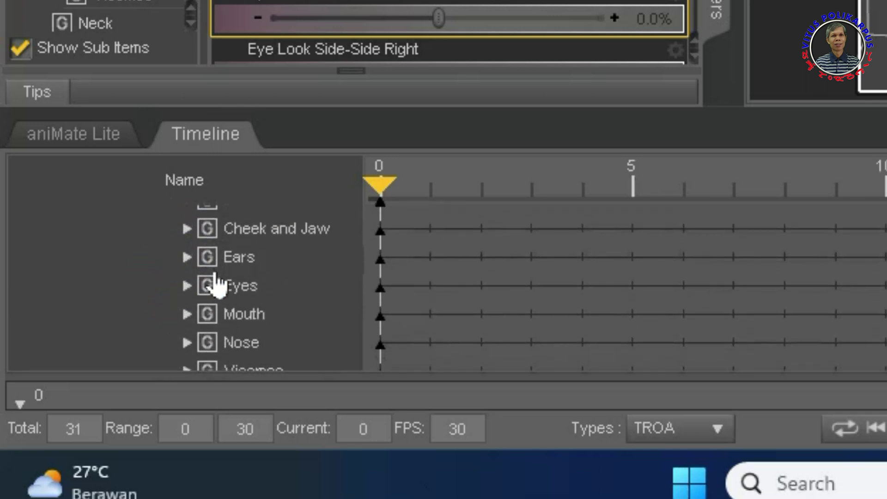
{"action": "left_click", "coordinate": [195, 291]}
{"action": "left_click", "coordinate": [187, 286]}
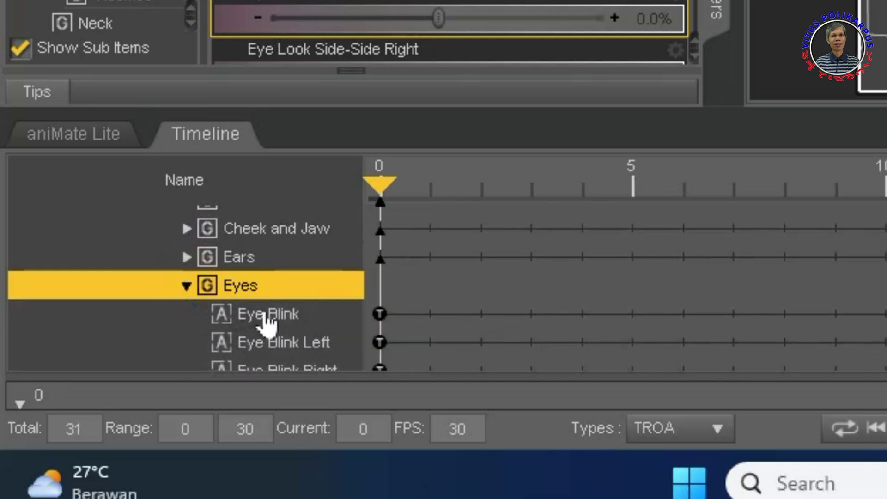
{"action": "left_click", "coordinate": [266, 319]}
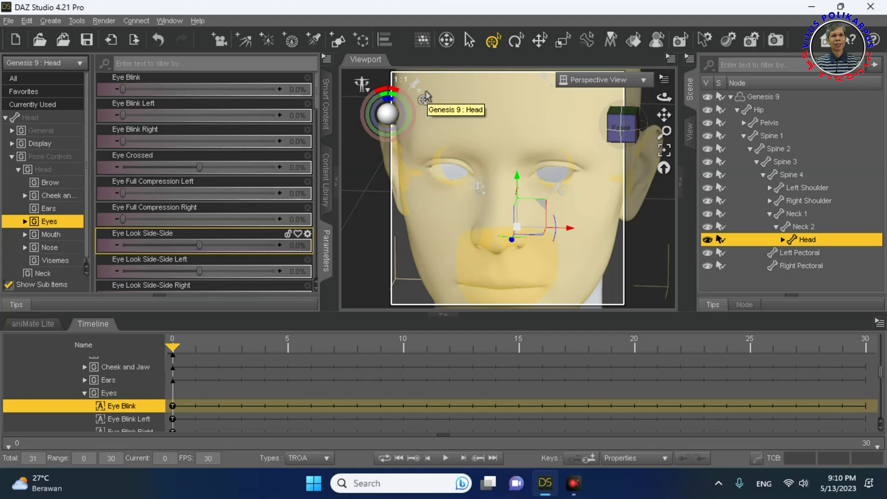
Review the Timeline's property type filters and the keyframe scope options, keeping the scope on Properties
{"action": "left_click", "coordinate": [327, 456]}
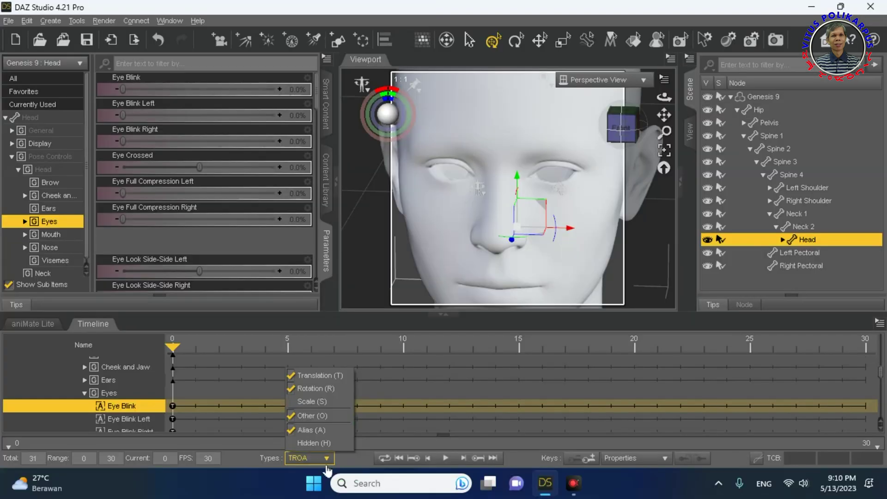
{"action": "left_click", "coordinate": [660, 464]}
{"action": "left_click", "coordinate": [656, 455]}
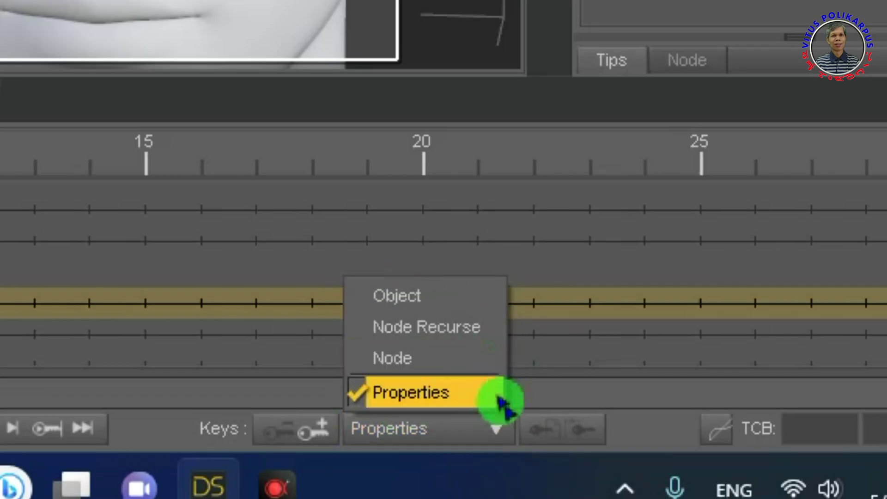
{"action": "left_click", "coordinate": [460, 442]}
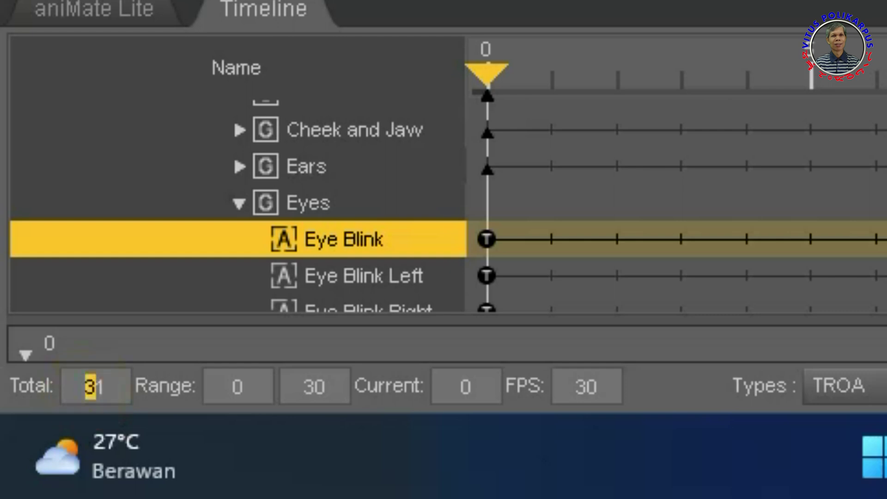
Set the timeline's total length to 120 frames
{"action": "left_click", "coordinate": [64, 397]}
{"action": "key", "text": "BackSpace"}
{"action": "key", "text": "Return"}
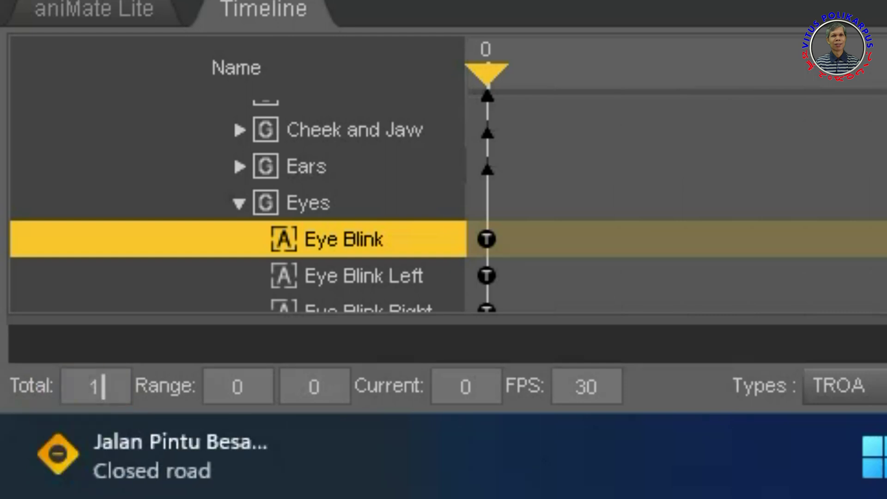
{"action": "type", "text": "20"}
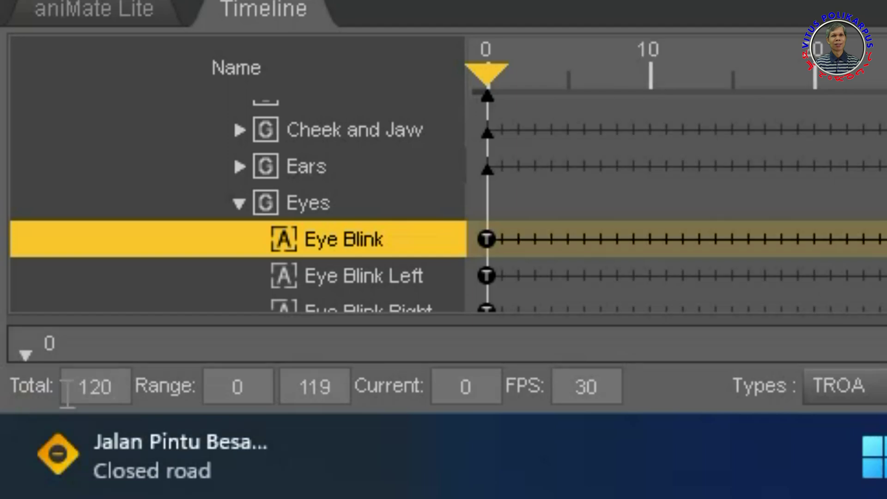
Add an Eye Blink keyframe at frame 10 and set Eye Blink Left to 100% at frame 15
{"action": "left_click", "coordinate": [323, 372]}
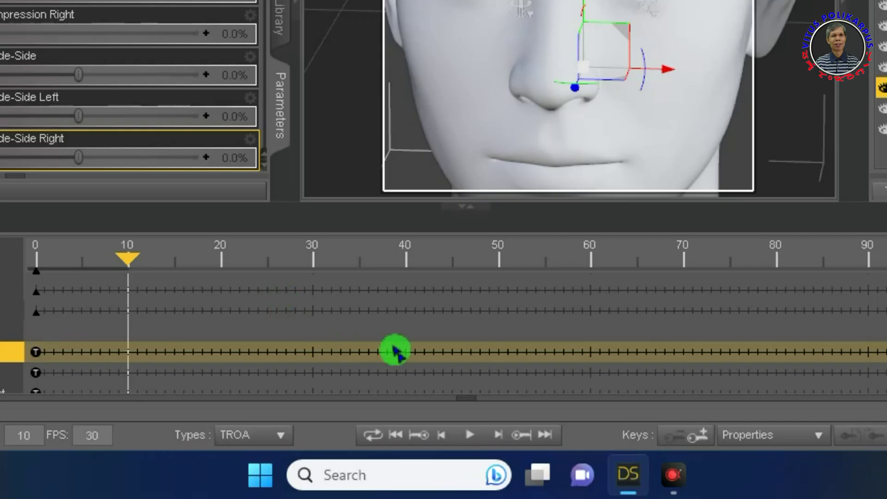
{"action": "left_click", "coordinate": [700, 439]}
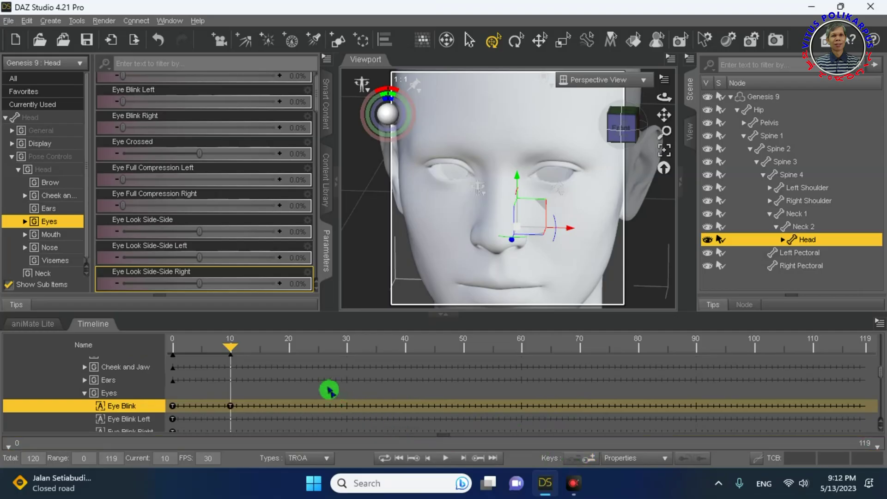
{"action": "left_click_drag", "start_coordinate": [239, 353], "coordinate": [255, 350]}
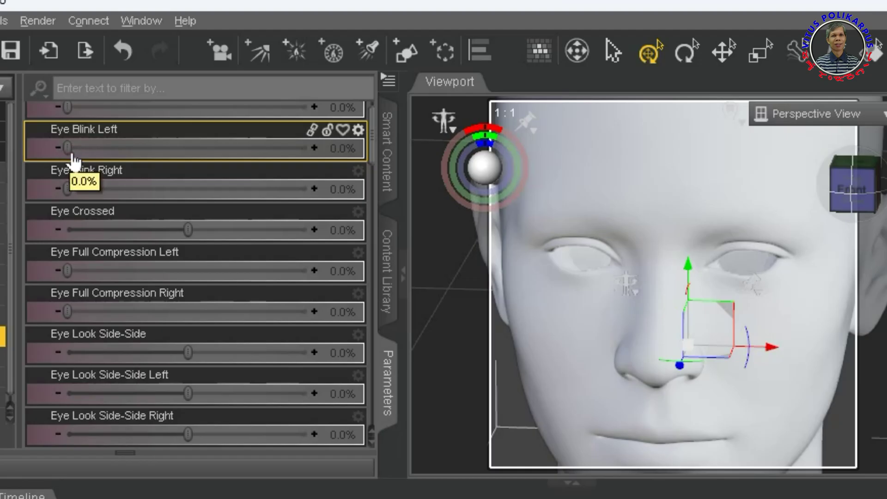
{"action": "left_click_drag", "start_coordinate": [65, 148], "coordinate": [307, 148]}
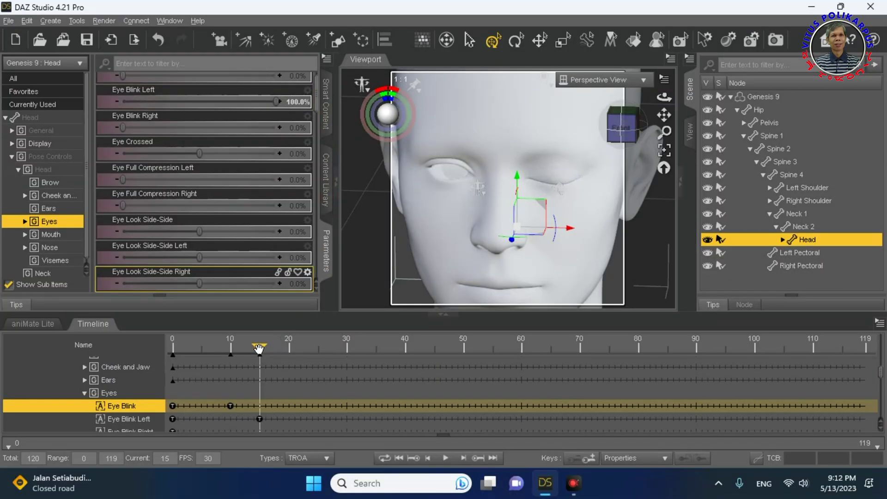
Set Eye Blink Right to 100% at frame 20 and to 0% about five frames past it
{"action": "left_click_drag", "start_coordinate": [271, 350], "coordinate": [283, 351]}
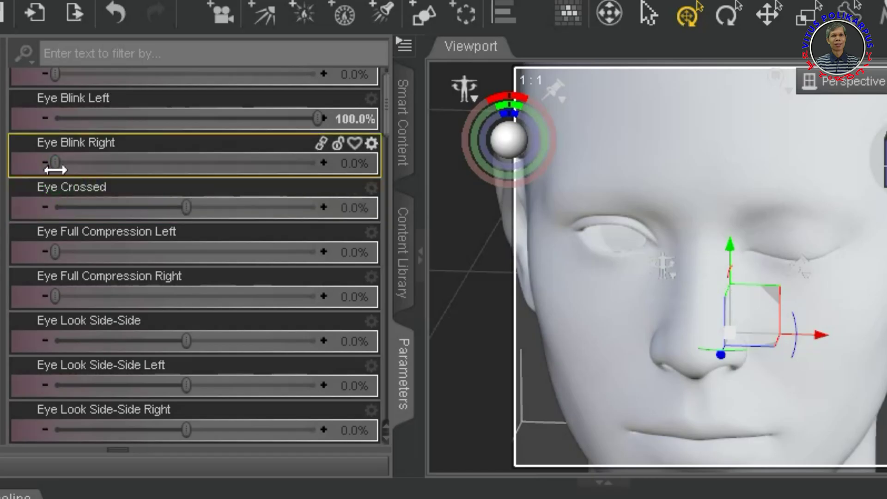
{"action": "left_click_drag", "start_coordinate": [55, 164], "coordinate": [365, 174]}
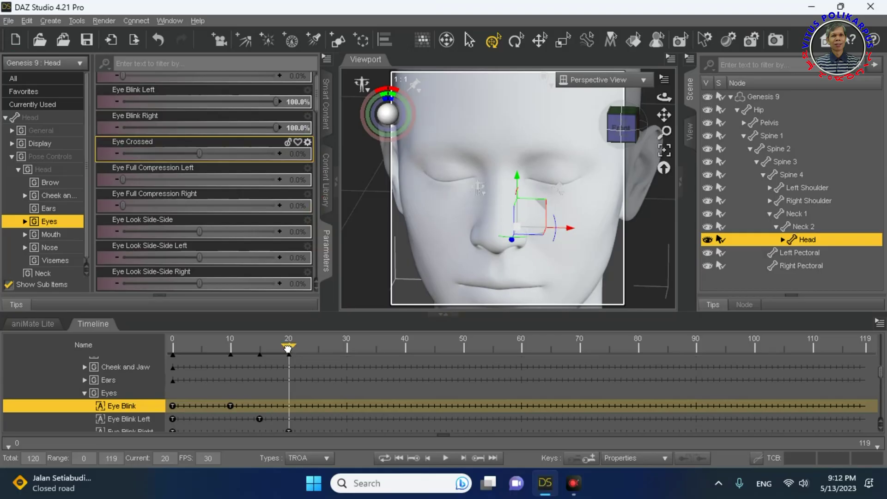
{"action": "left_click_drag", "start_coordinate": [287, 348], "coordinate": [314, 345]}
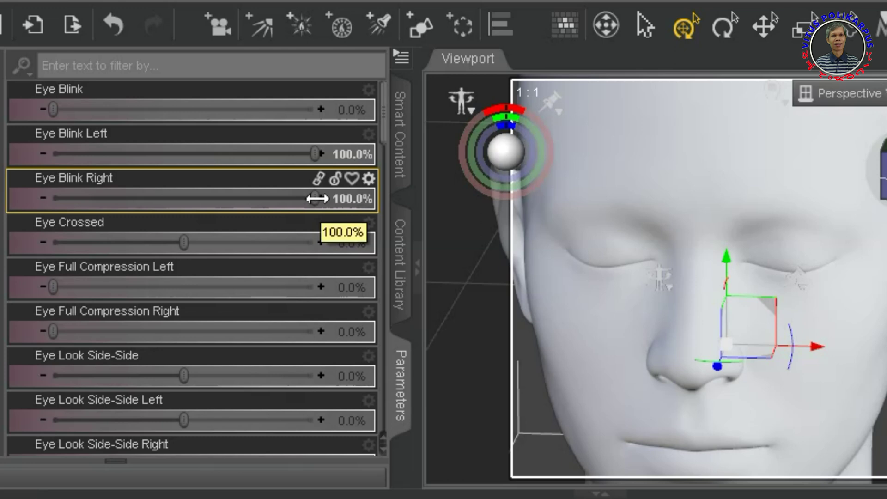
{"action": "left_click_drag", "start_coordinate": [317, 198], "coordinate": [28, 198]}
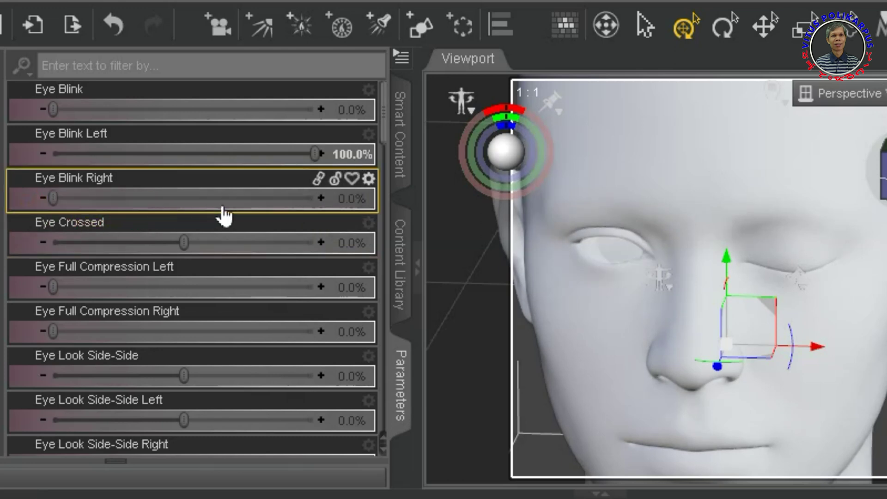
Set Eye Blink Left to 0% at frame 25 and add an Eye Blink keyframe at frame 60
{"action": "left_click_drag", "start_coordinate": [317, 153], "coordinate": [27, 154]}
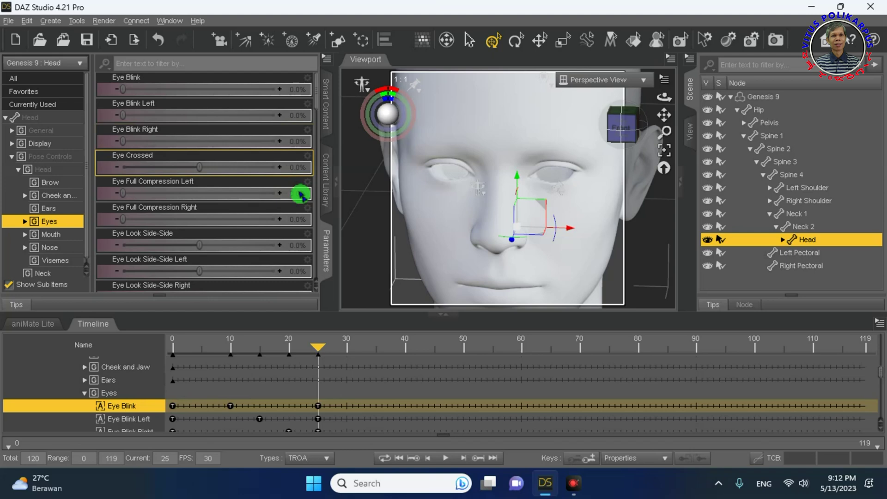
{"action": "scroll", "coordinate": [356, 430], "scroll_direction": "down", "scroll_amount": 1}
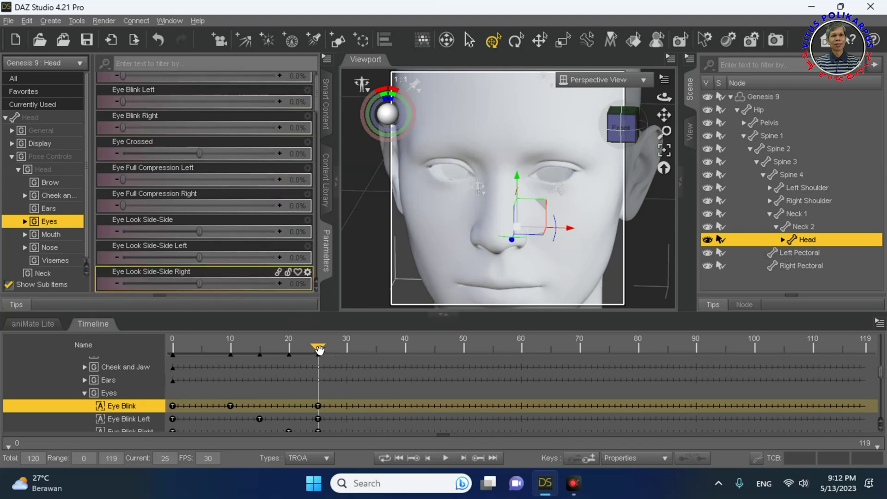
{"action": "left_click_drag", "start_coordinate": [319, 350], "coordinate": [518, 359]}
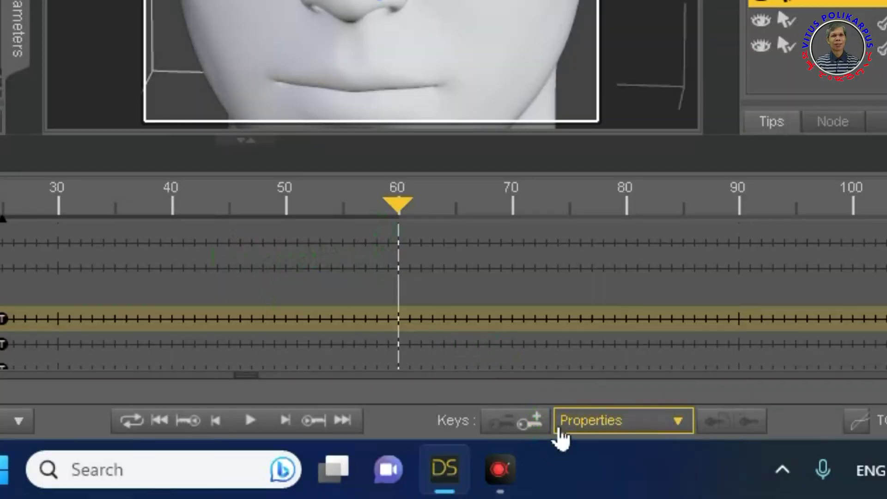
{"action": "left_click", "coordinate": [538, 420]}
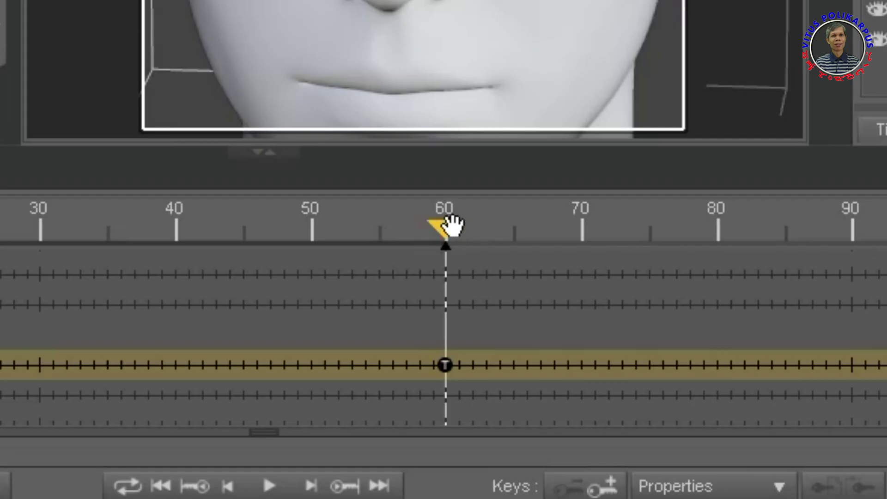
Set Eye Blink Left to 100% at frame 65 and Eye Blink Right to 100% at frame 70
{"action": "left_click_drag", "start_coordinate": [523, 345], "coordinate": [550, 349]}
{"action": "scroll", "coordinate": [125, 81], "scroll_direction": "up", "scroll_amount": 1}
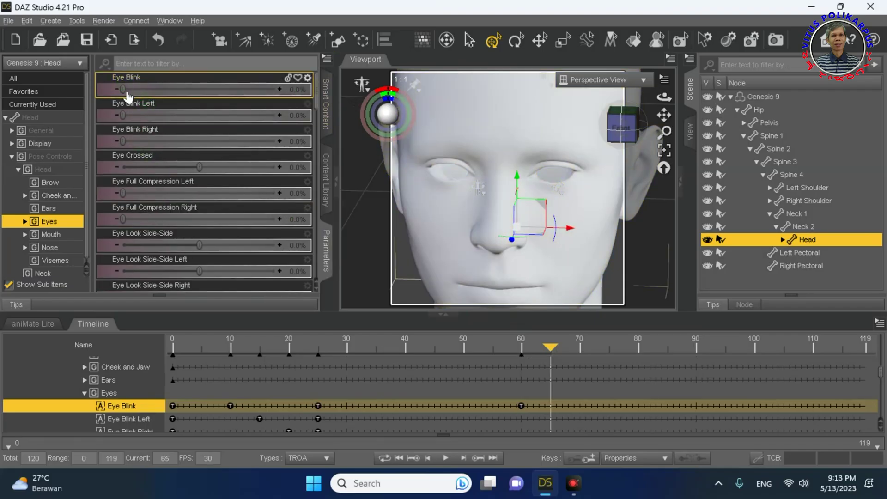
{"action": "mouse_move", "coordinate": [124, 88]}
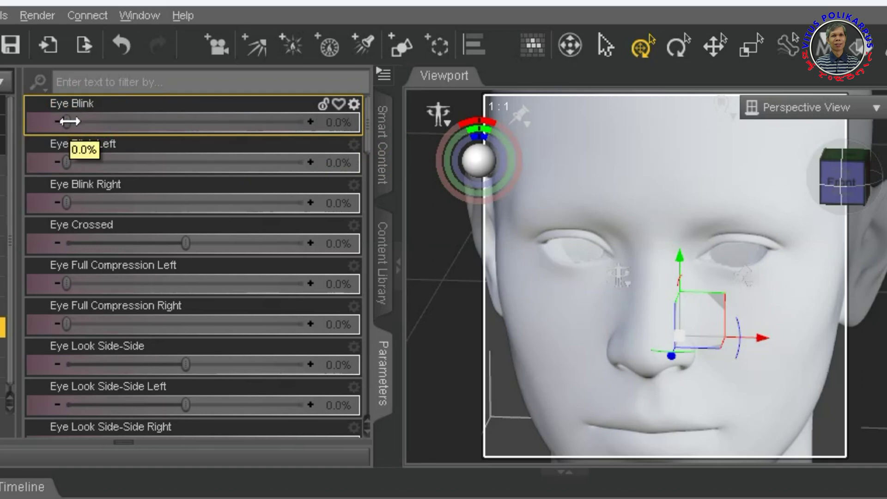
{"action": "left_click_drag", "start_coordinate": [67, 162], "coordinate": [346, 194]}
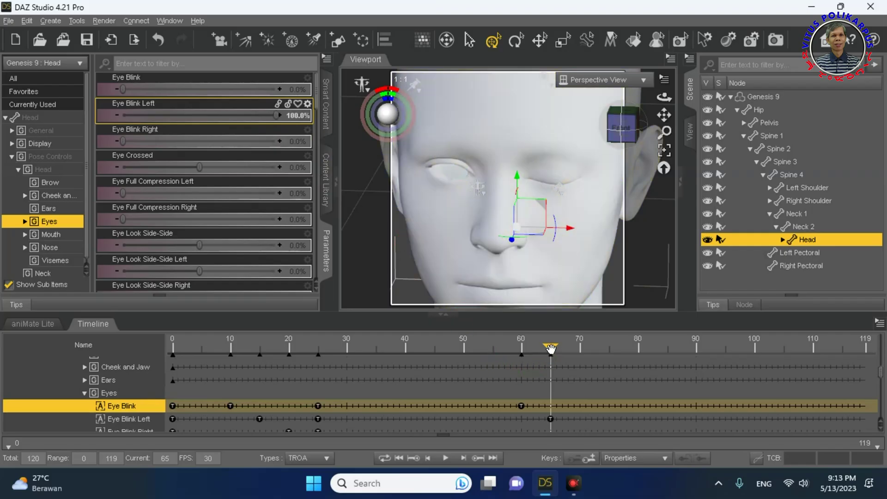
{"action": "left_click_drag", "start_coordinate": [550, 348], "coordinate": [573, 347]}
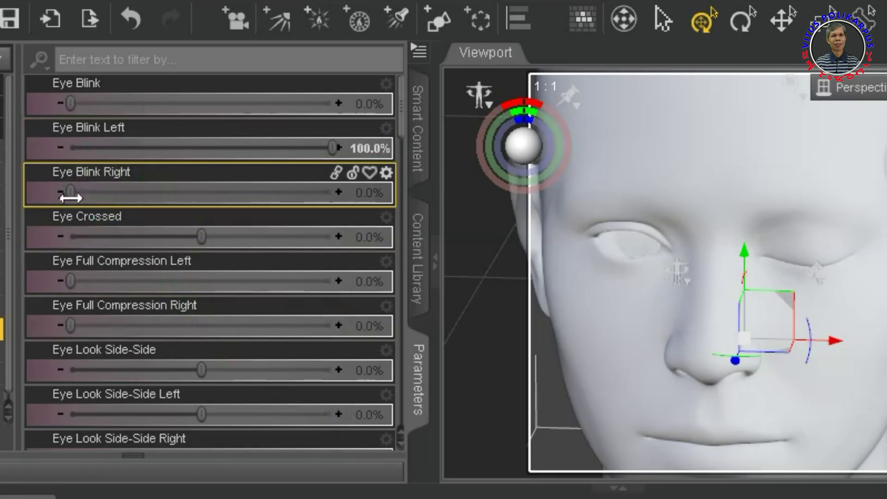
{"action": "left_click_drag", "start_coordinate": [69, 197], "coordinate": [342, 194]}
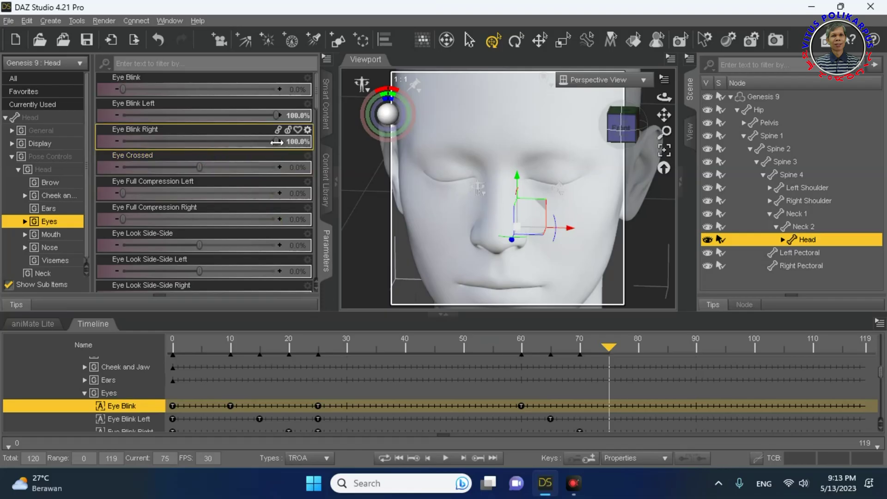
Set Eye Blink Left to 0% at frame 75 and Eye Blink Right to 0% at frame 80
{"action": "left_click_drag", "start_coordinate": [273, 116], "coordinate": [227, 121]}
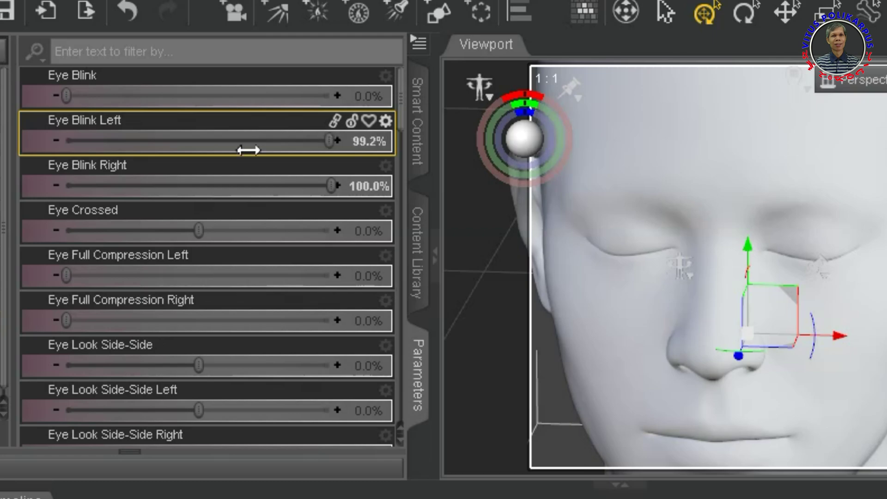
{"action": "left_click_drag", "start_coordinate": [248, 150], "coordinate": [16, 167]}
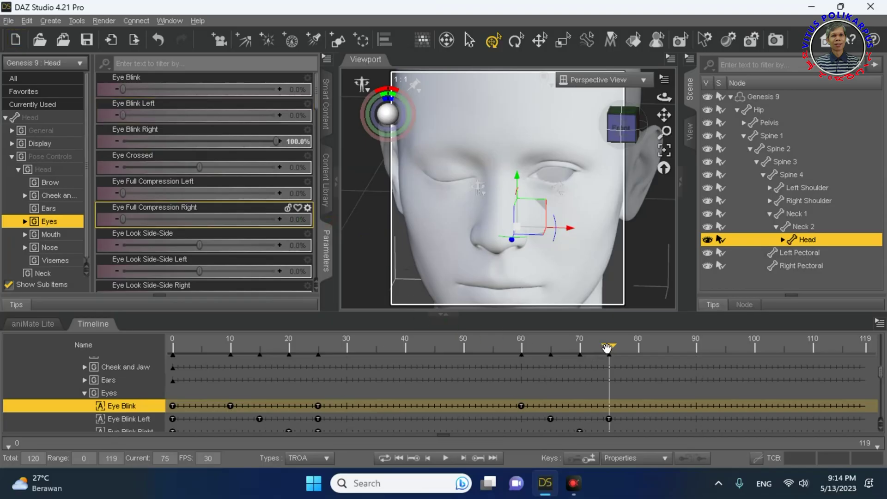
{"action": "left_click_drag", "start_coordinate": [610, 351], "coordinate": [631, 348]}
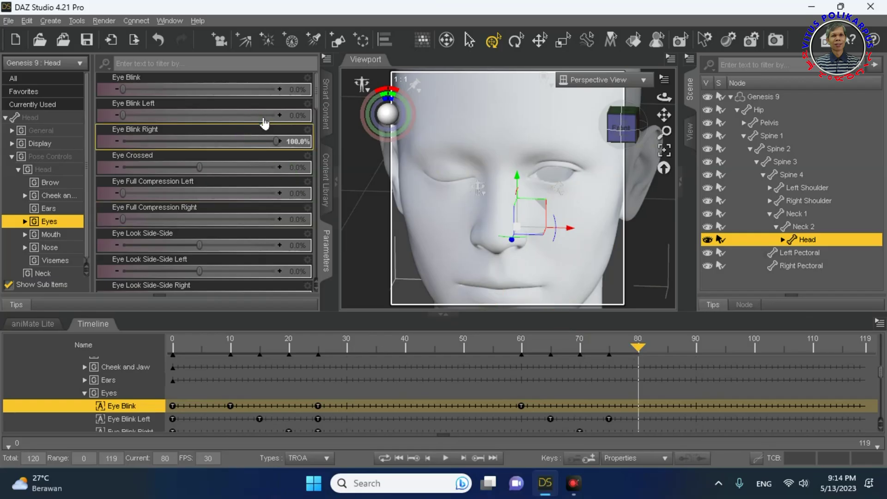
{"action": "left_click_drag", "start_coordinate": [267, 123], "coordinate": [82, 149]}
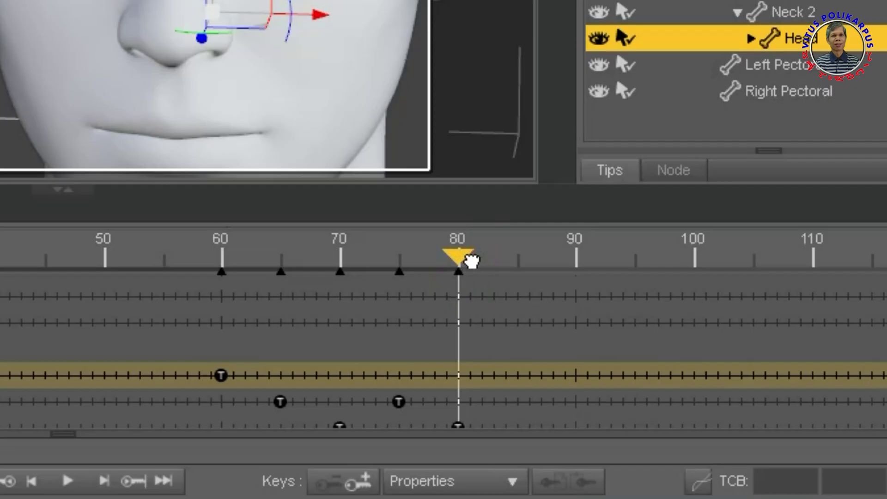
Set Eye Blink to about 99.2% at frame 100 and add another Eye Blink keyframe at frame 104
{"action": "left_click_drag", "start_coordinate": [471, 261], "coordinate": [681, 259]}
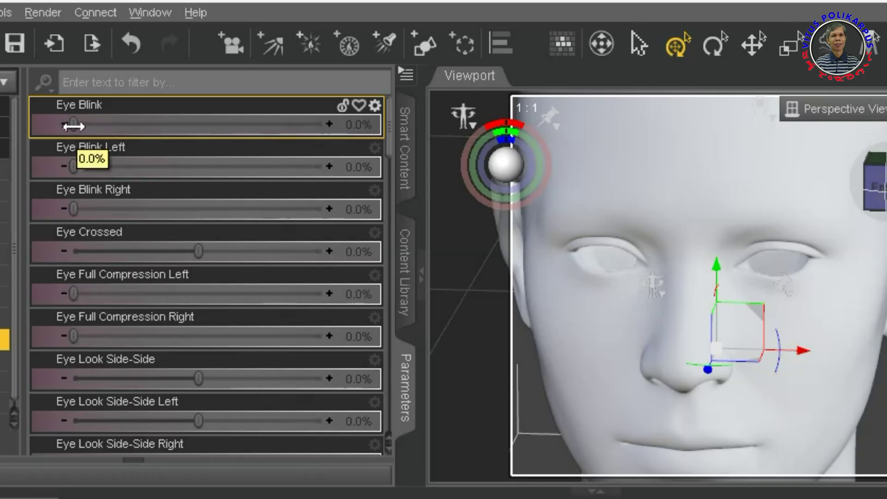
{"action": "left_click_drag", "start_coordinate": [73, 126], "coordinate": [323, 124]}
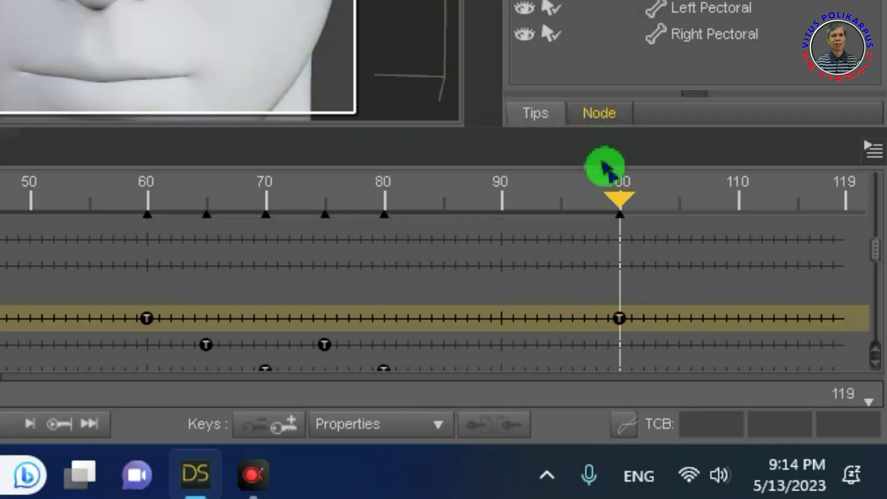
{"action": "left_click_drag", "start_coordinate": [620, 203], "coordinate": [651, 203]}
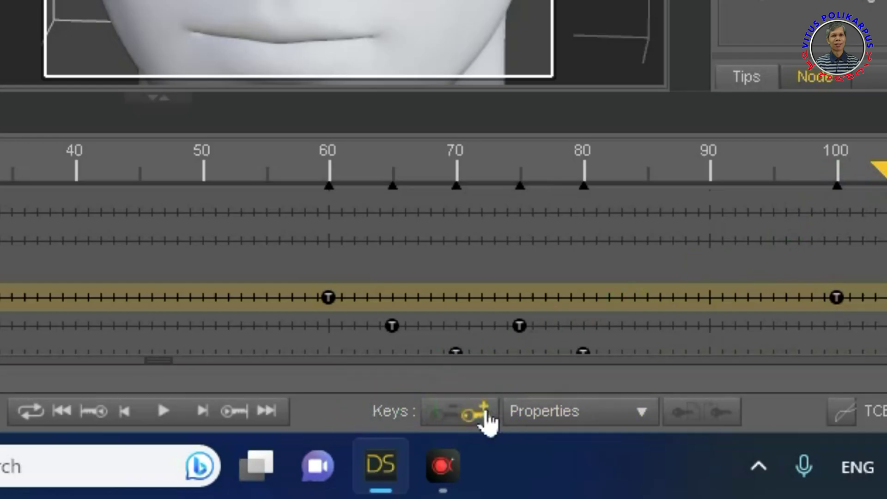
{"action": "left_click", "coordinate": [485, 415]}
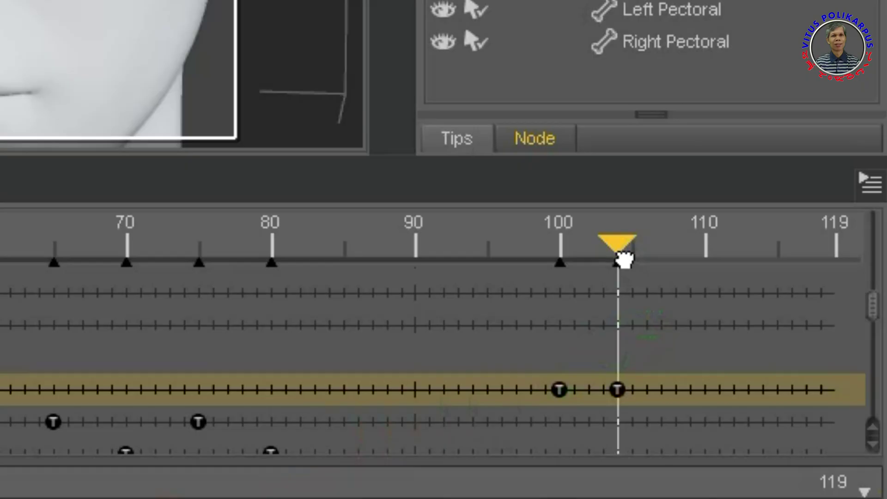
Set Eye Blink to 0% at frame 110, and play the animation to check the blinks
{"action": "left_click_drag", "start_coordinate": [780, 352], "coordinate": [795, 350]}
{"action": "left_click_drag", "start_coordinate": [665, 252], "coordinate": [685, 252]}
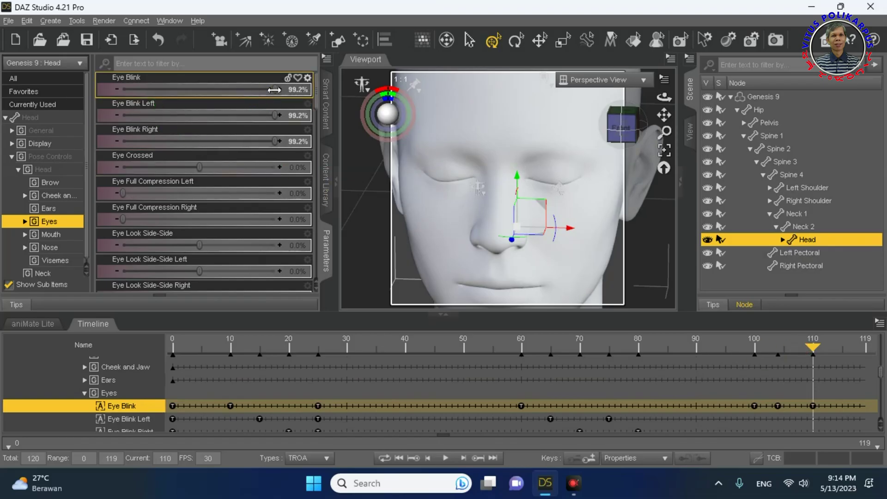
{"action": "left_click_drag", "start_coordinate": [274, 90], "coordinate": [121, 89]}
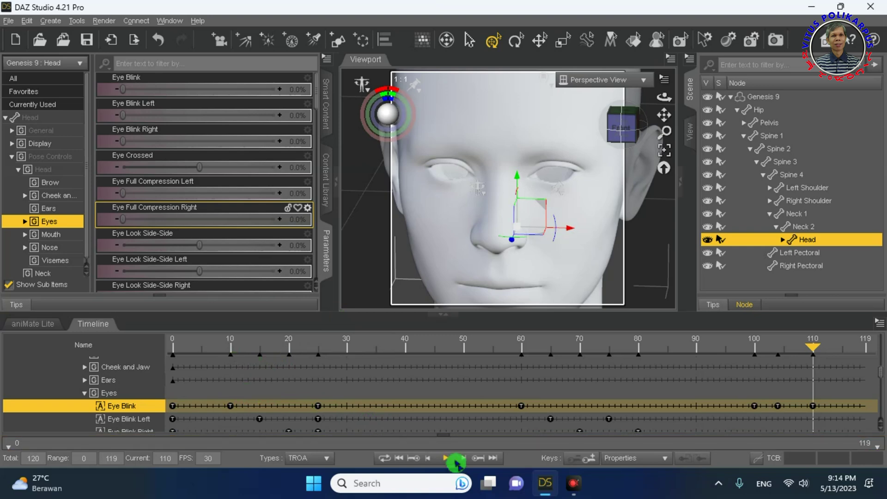
{"action": "left_click", "coordinate": [439, 459]}
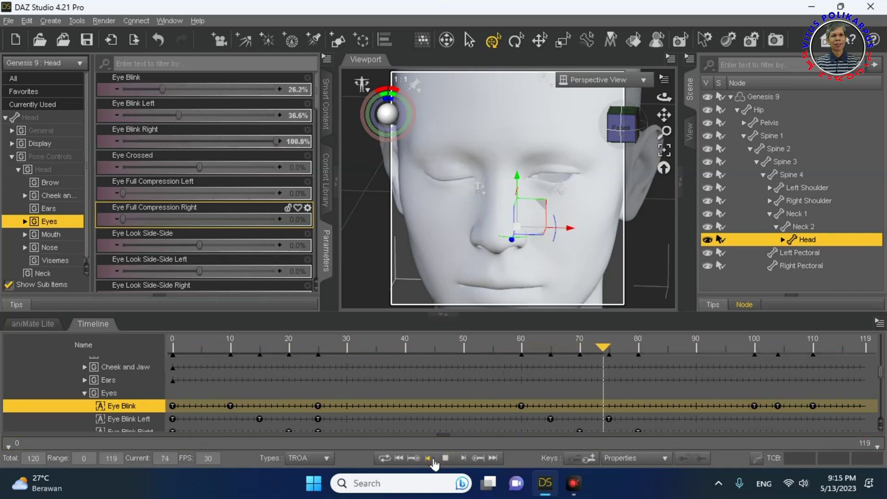
{"action": "left_click", "coordinate": [445, 458]}
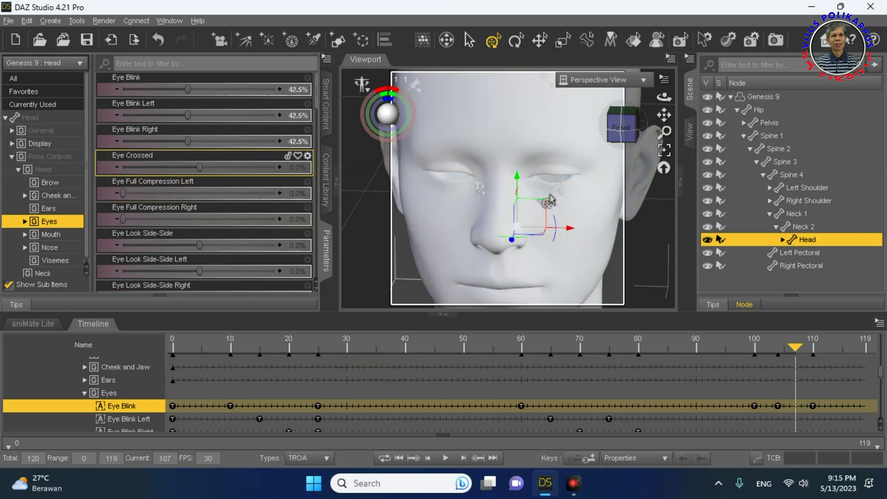
Start saving the animation as a Pose Preset named "mata berkedip G9" in the Demos folder
{"action": "left_click", "coordinate": [323, 183]}
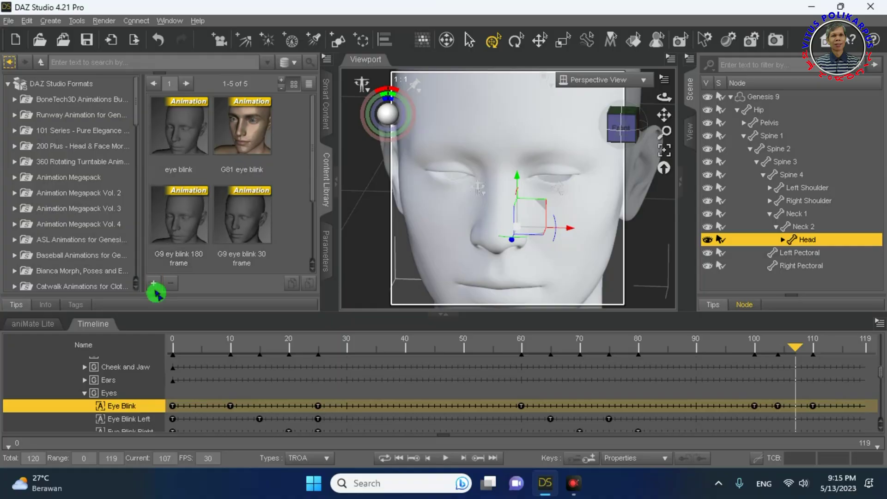
{"action": "left_click", "coordinate": [153, 283]}
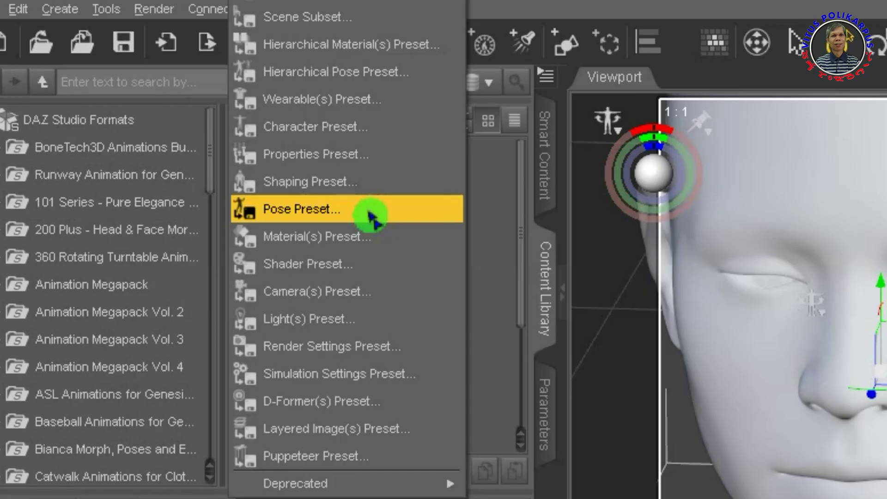
{"action": "left_click", "coordinate": [372, 217]}
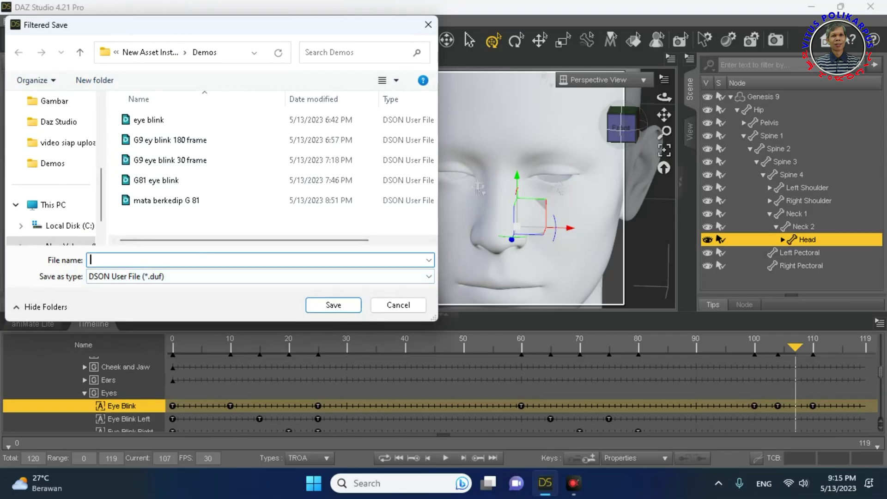
{"action": "type", "text": "mata"}
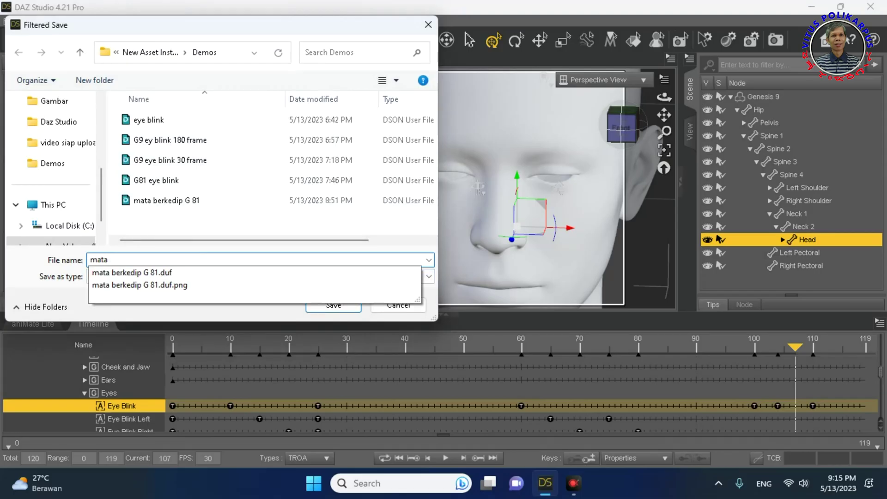
{"action": "type", "text": " berkedip G8"}
{"action": "left_click", "coordinate": [332, 305]}
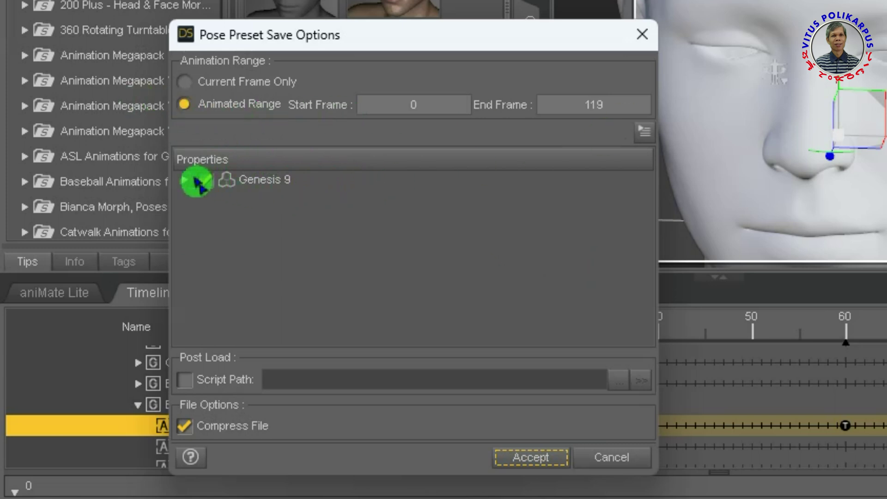
Exclude all Genesis 9 properties except Eye Blink under the head's Eyes pose controls and save the preset for frames 0 to 119
{"action": "left_click", "coordinate": [209, 181]}
{"action": "left_click", "coordinate": [185, 180]}
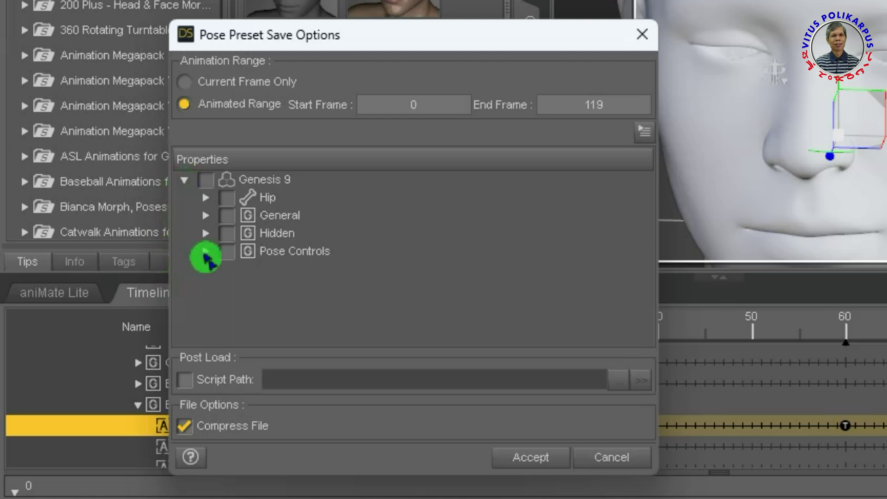
{"action": "left_click", "coordinate": [206, 251]}
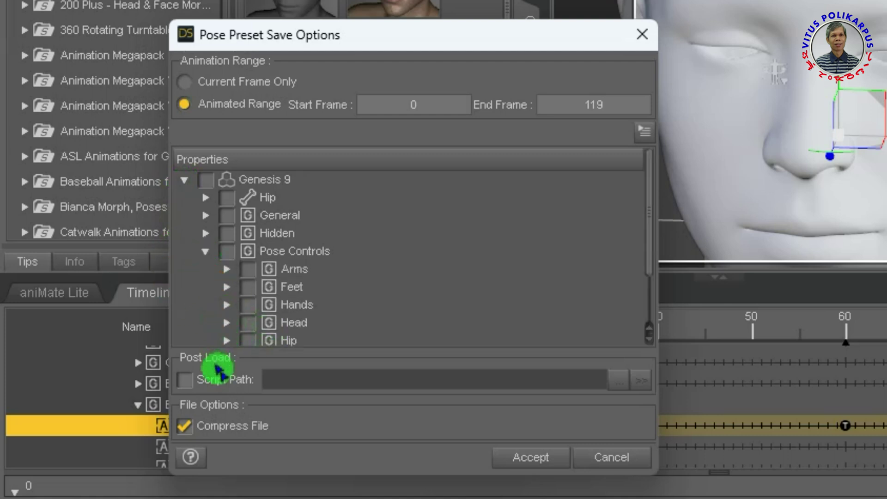
{"action": "left_click", "coordinate": [227, 324]}
{"action": "scroll", "coordinate": [291, 259], "scroll_direction": "down", "scroll_amount": 3}
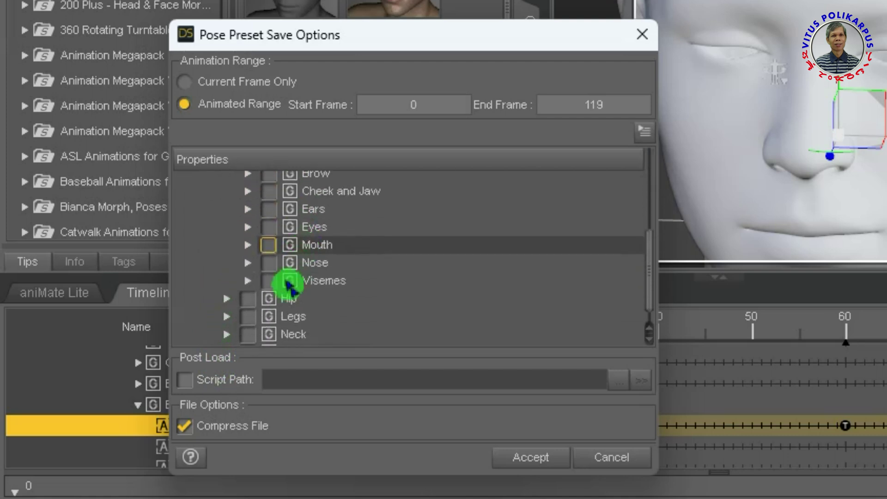
{"action": "left_click", "coordinate": [248, 226]}
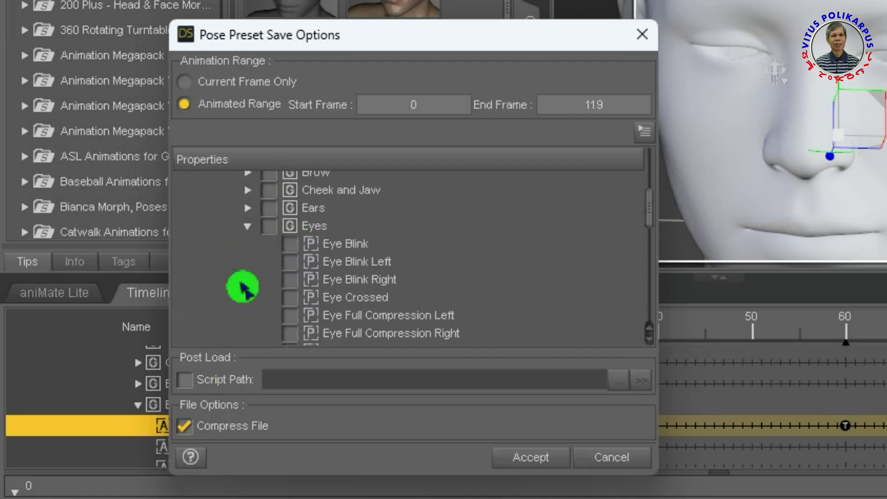
{"action": "left_click", "coordinate": [290, 244]}
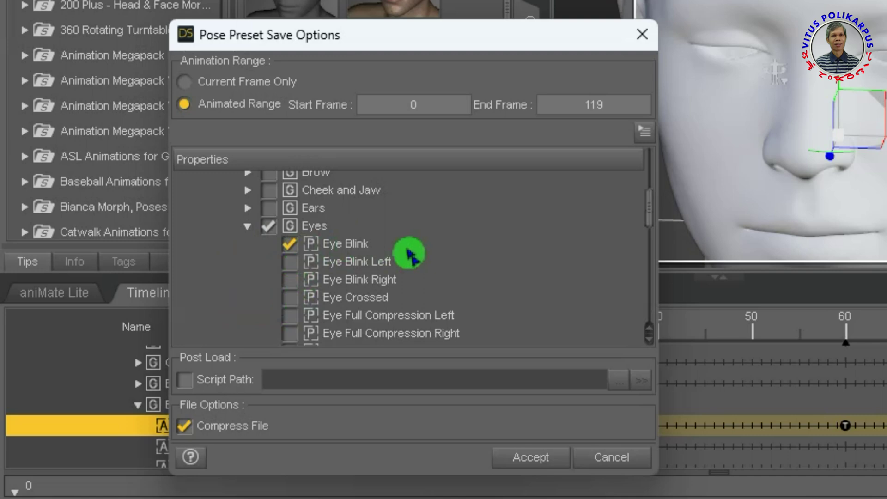
{"action": "left_click", "coordinate": [520, 458]}
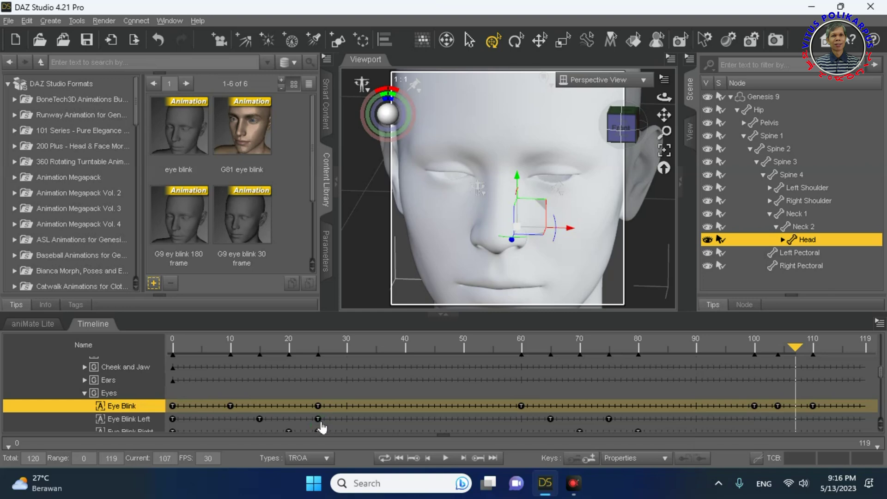
Set the timeline's total length to 300 frames and move the playhead to about frame 131
{"action": "scroll", "coordinate": [204, 259], "scroll_direction": "down", "scroll_amount": 2}
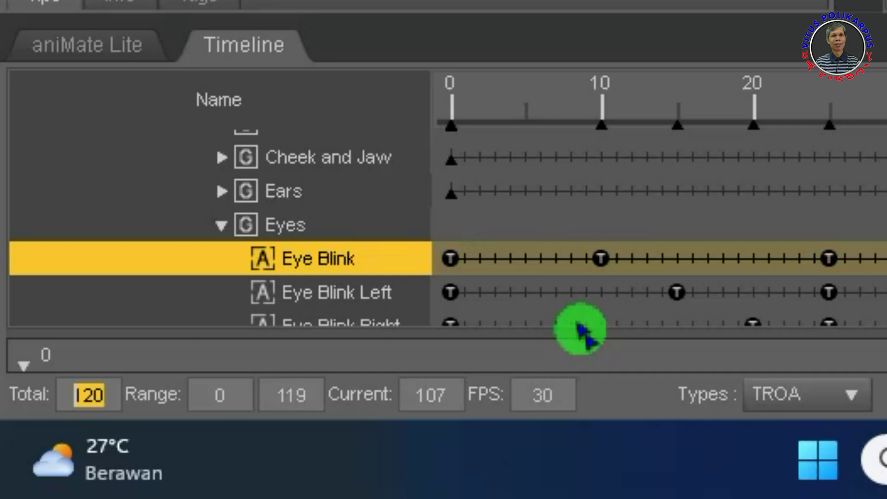
{"action": "type", "text": "300"}
{"action": "key", "text": "Return"}
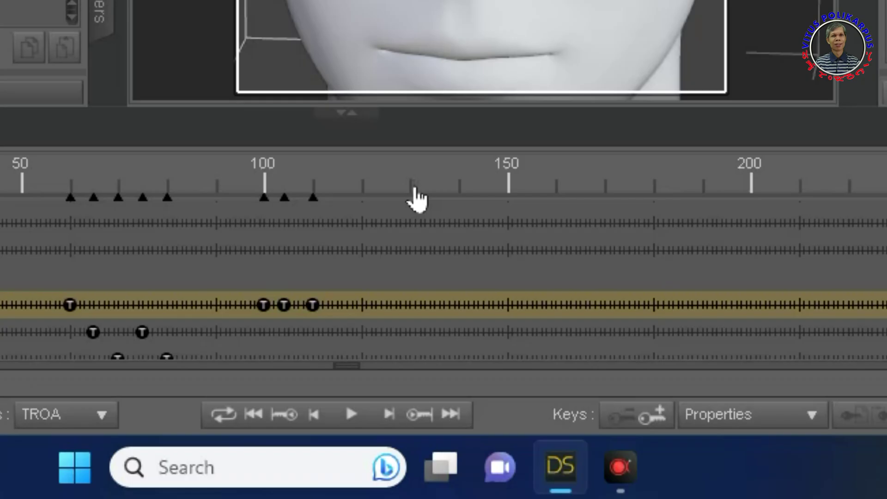
{"action": "left_click", "coordinate": [480, 351]}
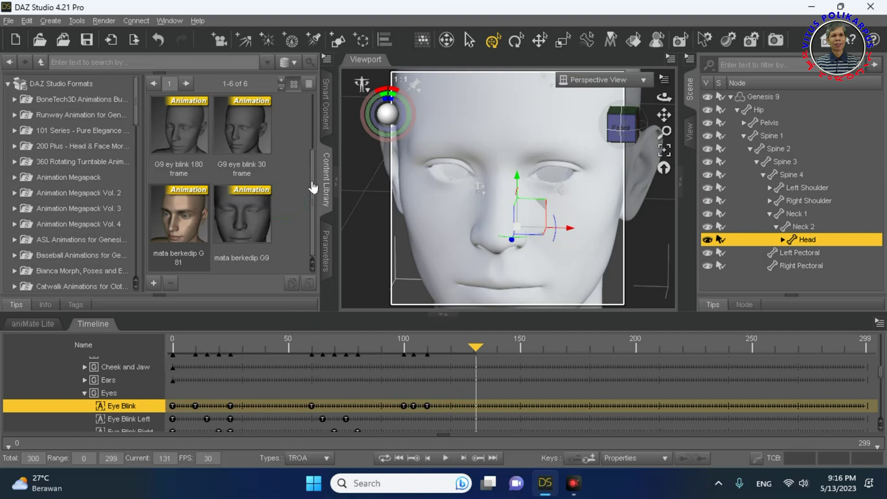
Apply the "eye blink" animation preset to the Genesis 9 figure at frame 131
{"action": "left_click_drag", "start_coordinate": [313, 187], "coordinate": [310, 124]}
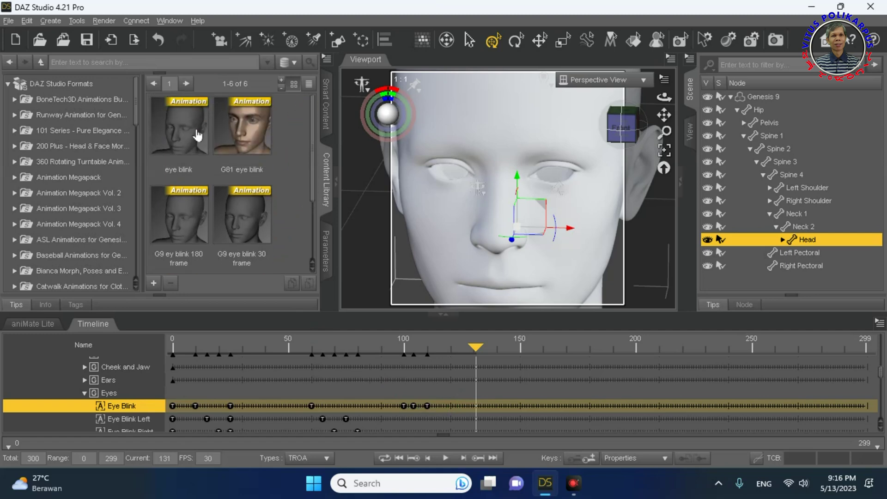
{"action": "mouse_move", "coordinate": [198, 135]}
{"action": "left_click", "coordinate": [226, 184]}
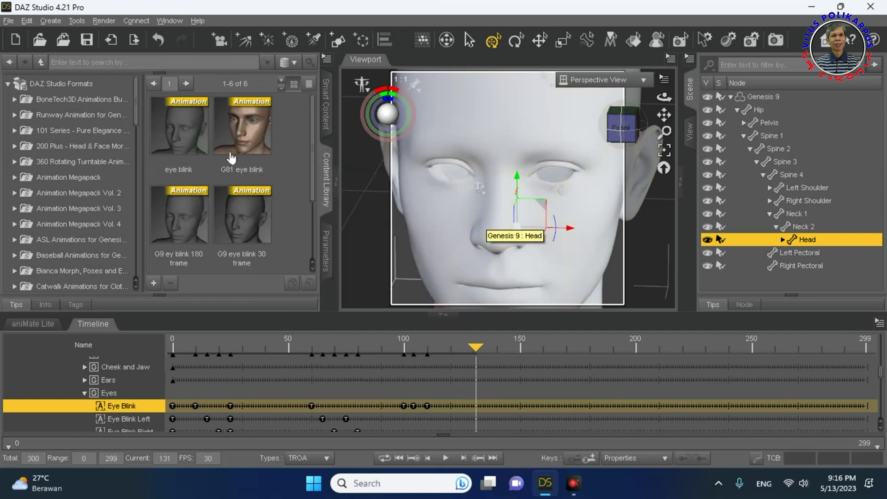
{"action": "mouse_move", "coordinate": [169, 133]}
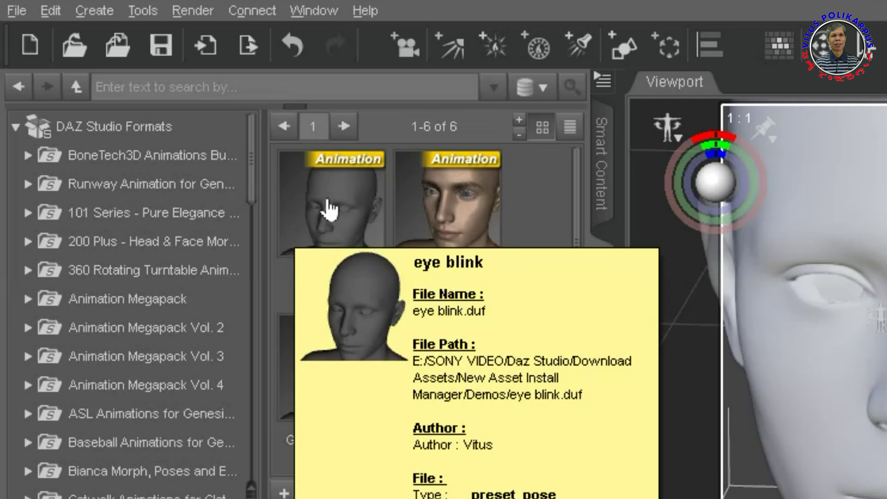
{"action": "double_click", "coordinate": [329, 210]}
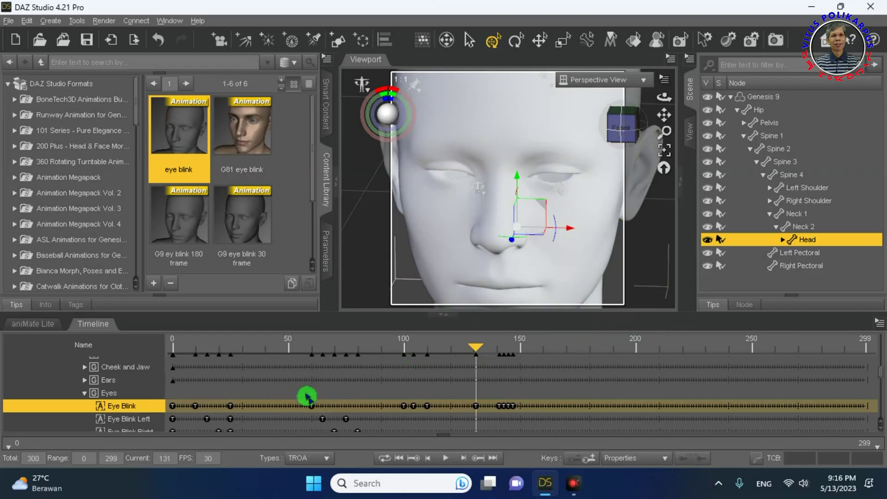
Move the playhead to frame 178 and apply the "mata berkedip G9" animation preset there
{"action": "left_click_drag", "start_coordinate": [474, 348], "coordinate": [581, 363]}
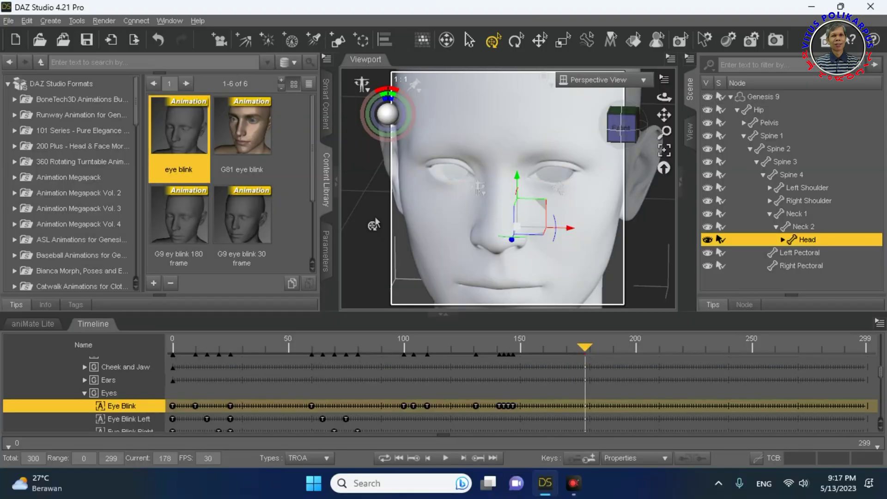
{"action": "left_click_drag", "start_coordinate": [311, 125], "coordinate": [311, 192]}
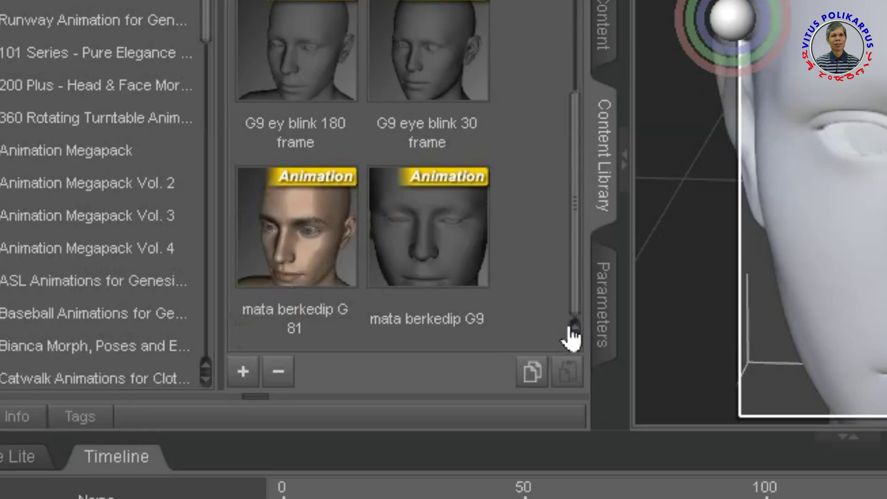
{"action": "mouse_move", "coordinate": [428, 198]}
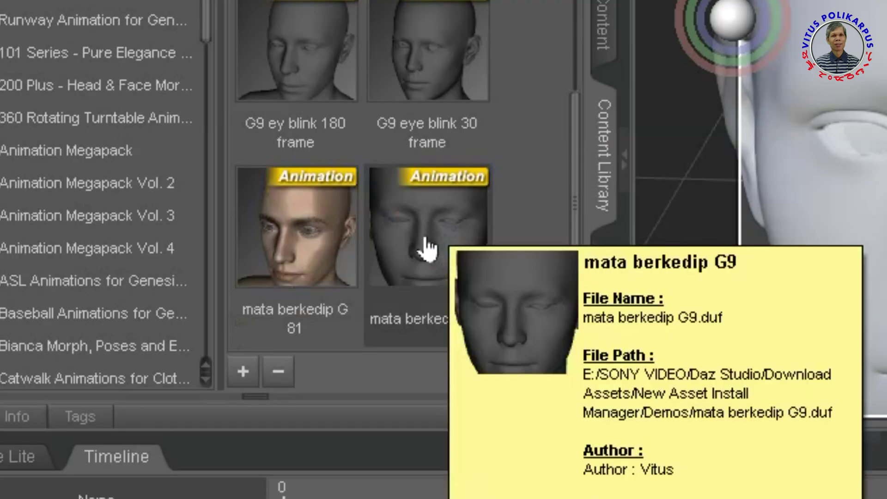
{"action": "left_click", "coordinate": [424, 233]}
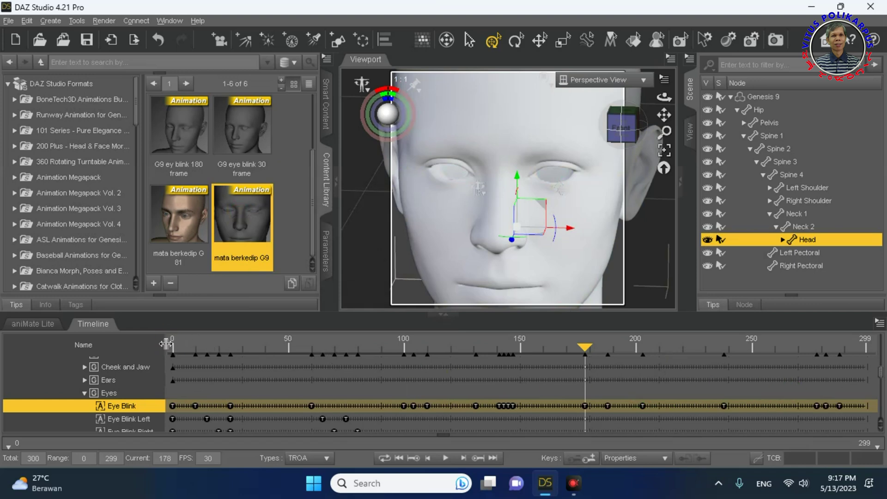
Play the animation from frame 0 to check the combined eye blinks, and stop playback
{"action": "left_click_drag", "start_coordinate": [585, 349], "coordinate": [152, 363]}
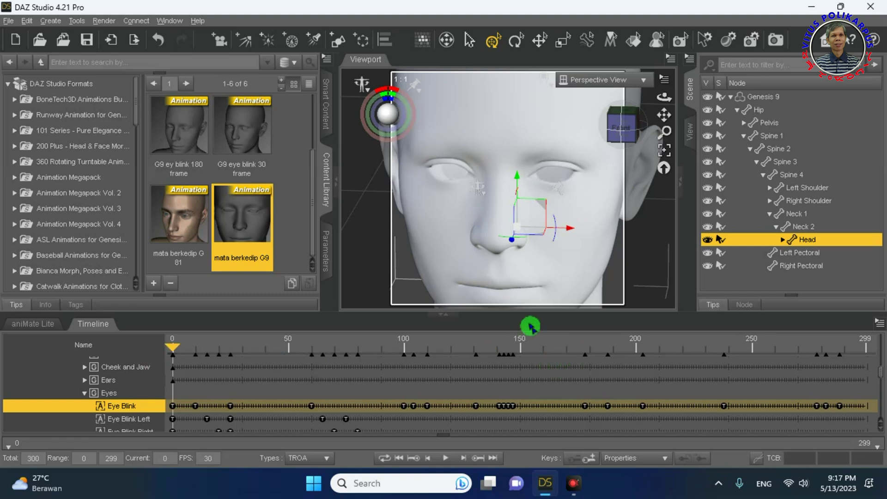
{"action": "left_click", "coordinate": [445, 458]}
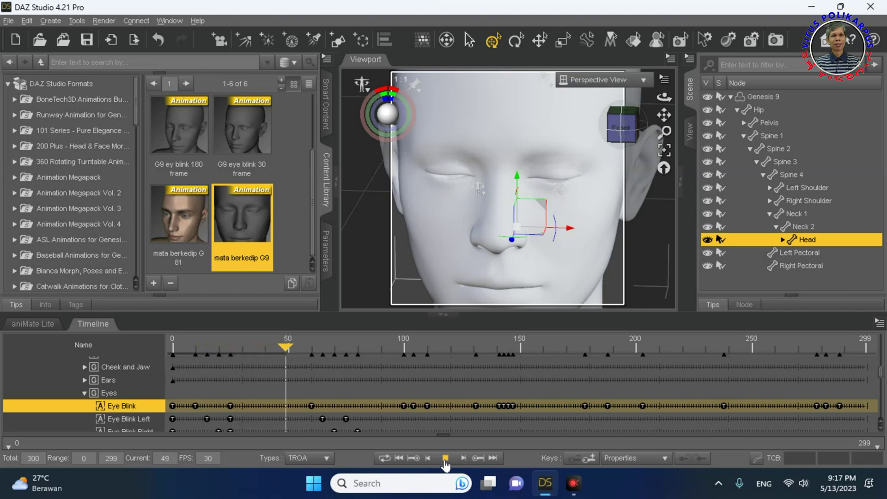
{"action": "left_click_drag", "start_coordinate": [388, 400], "coordinate": [448, 399]}
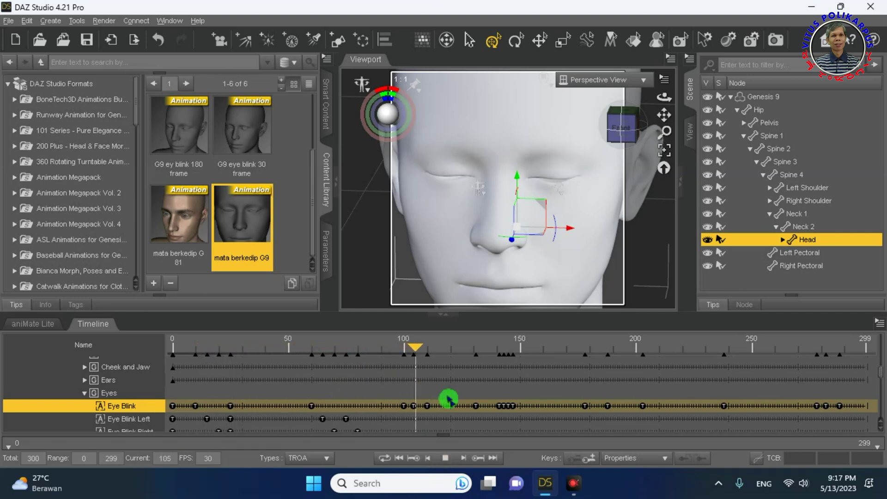
{"action": "left_click", "coordinate": [445, 457]}
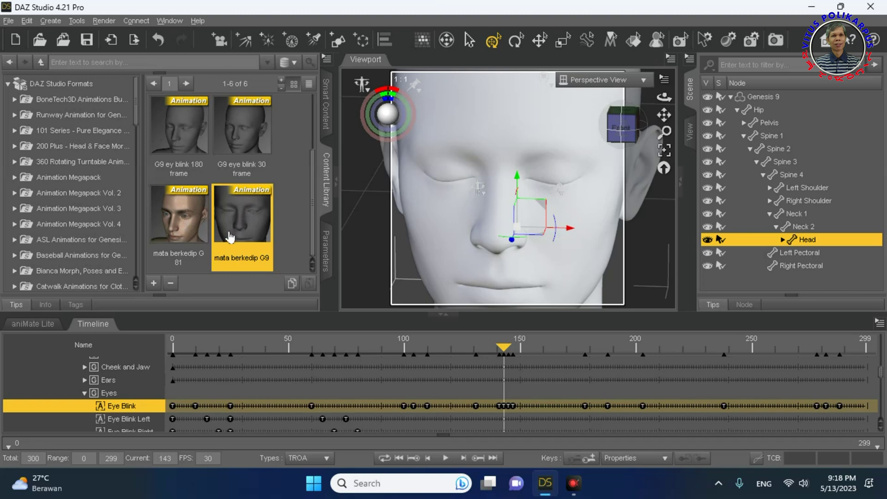
Save the scene as "Latihan mata berkedip" in the Daz Studio folder, accepting the default scene save options
{"action": "left_click", "coordinate": [8, 21]}
{"action": "left_click", "coordinate": [41, 97]}
{"action": "scroll", "coordinate": [180, 203], "scroll_direction": "down", "scroll_amount": 10}
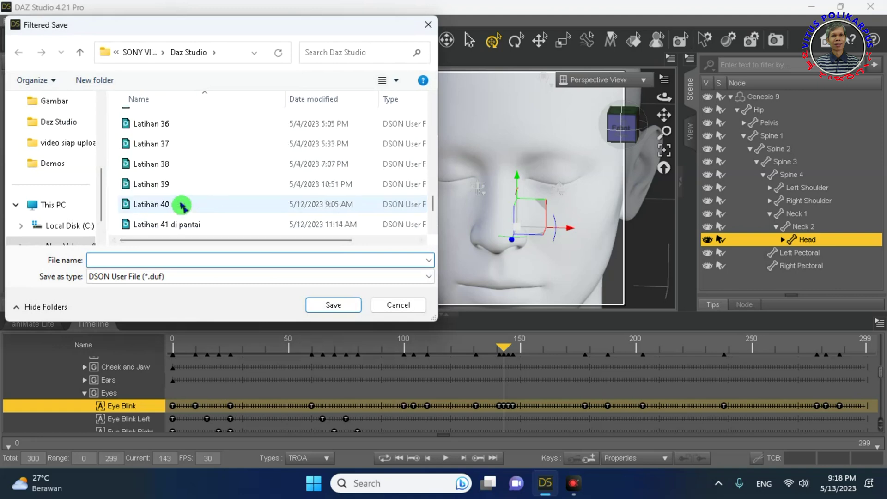
{"action": "left_click", "coordinate": [133, 261]}
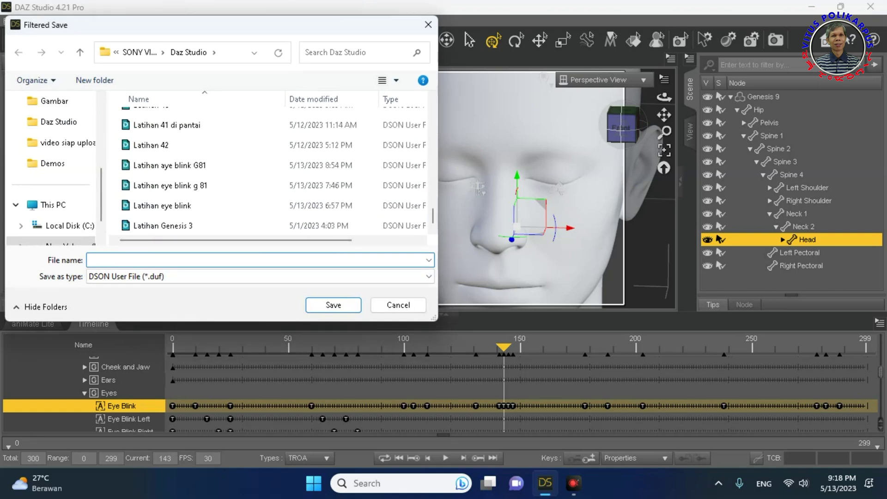
{"action": "type", "text": "Latihan "}
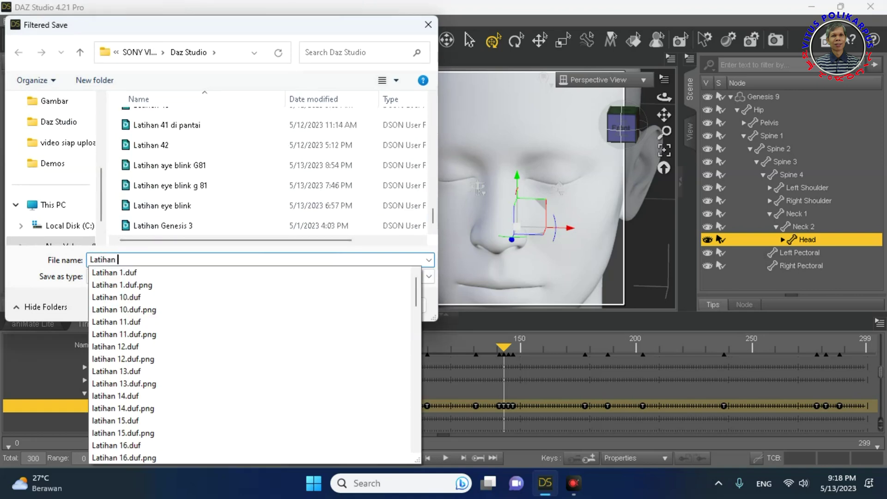
{"action": "type", "text": "mata berkedip"}
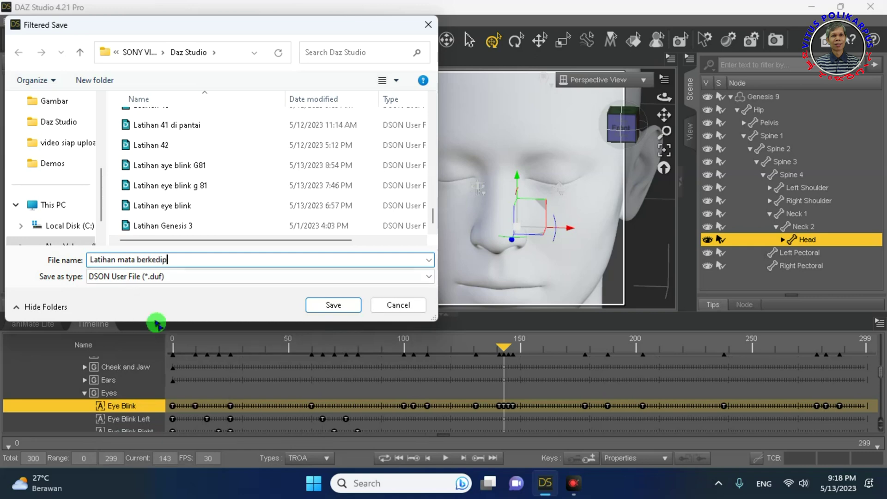
{"action": "left_click", "coordinate": [334, 305]}
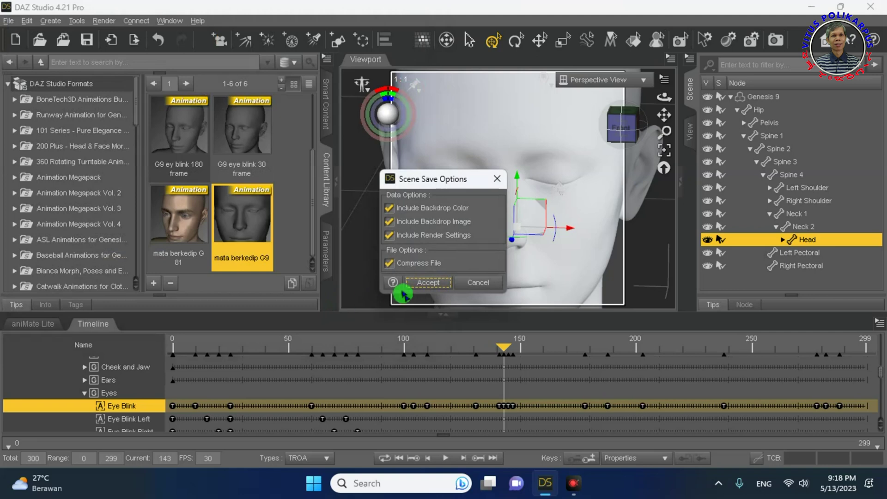
{"action": "left_click", "coordinate": [427, 283]}
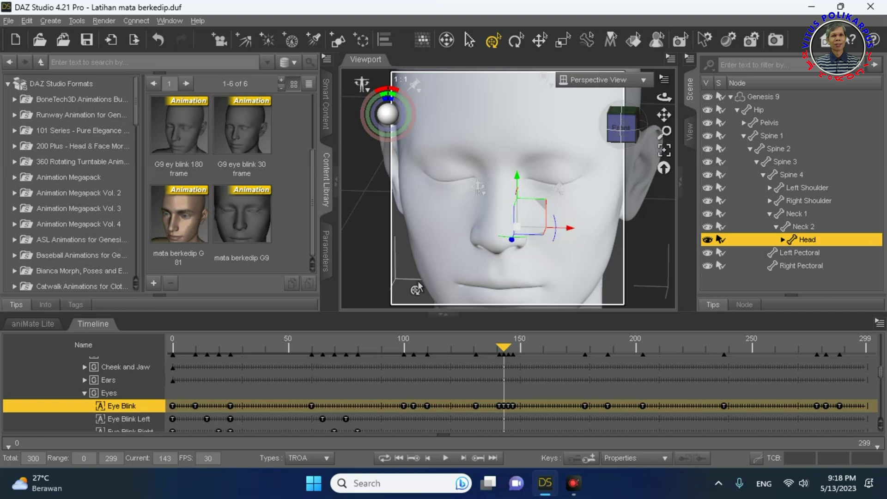
{"action": "left_click", "coordinate": [767, 372]}
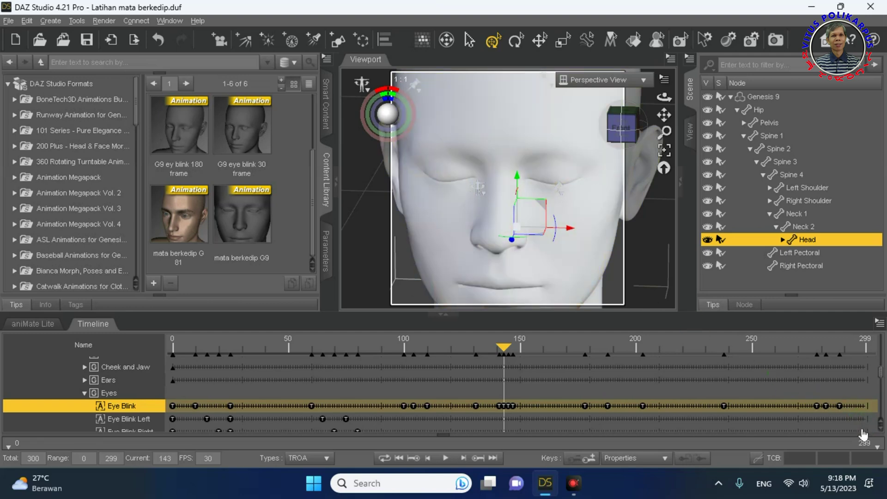